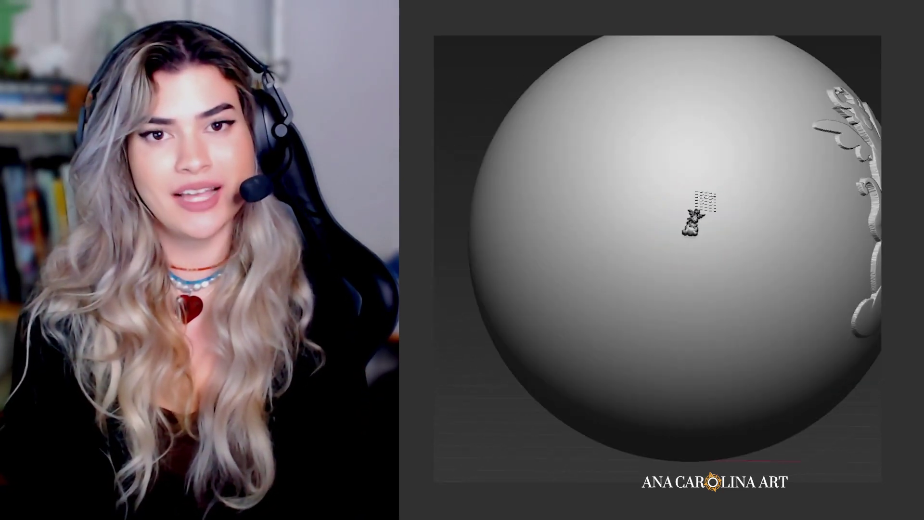
- Stamp a deep dragon relief on the sphere and view it from the side
left_click_drag(699, 209, 691, 38)
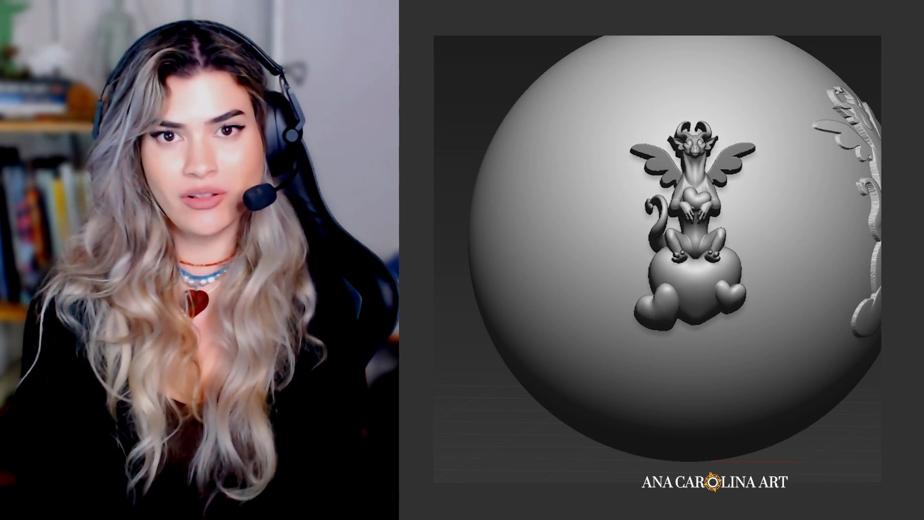
left_click_drag(866, 257, 898, 258)
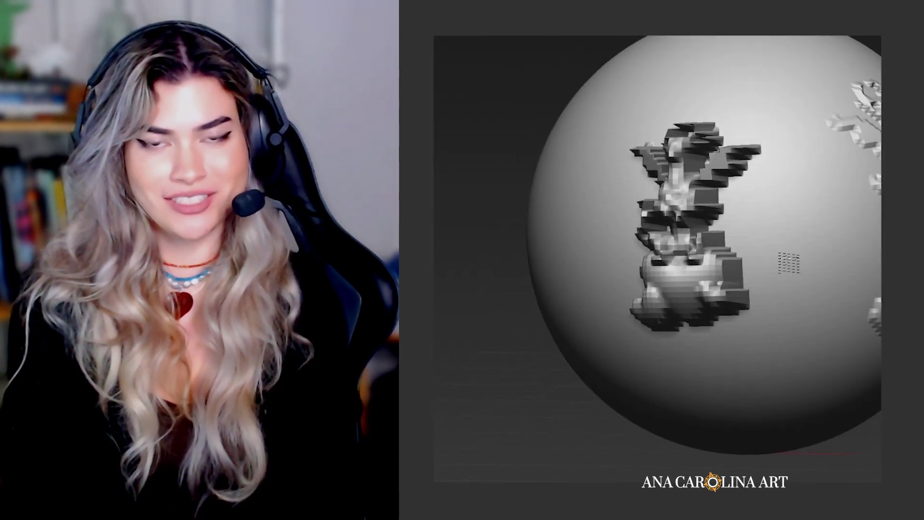
left_click_drag(597, 312, 619, 155)
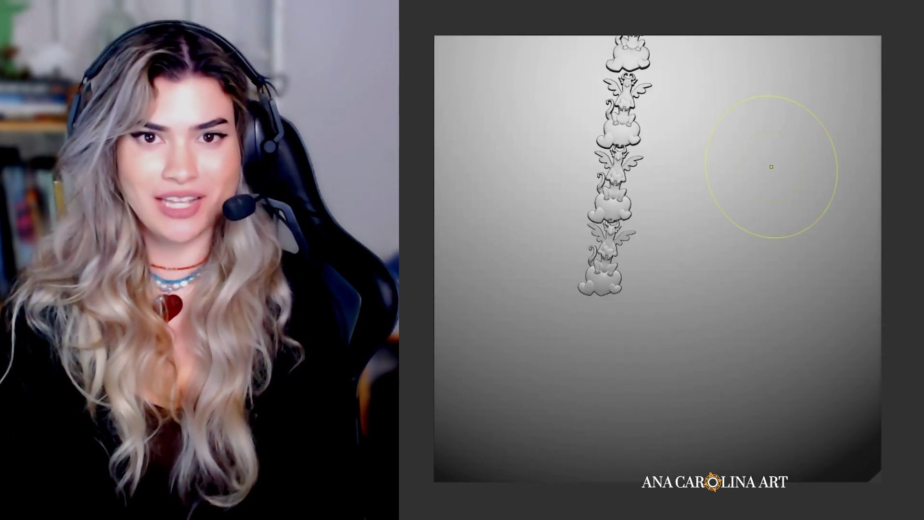
- Paint columns of stacked angel reliefs up the sphere and brush red colour over them
left_click_drag(605, 296, 635, 78)
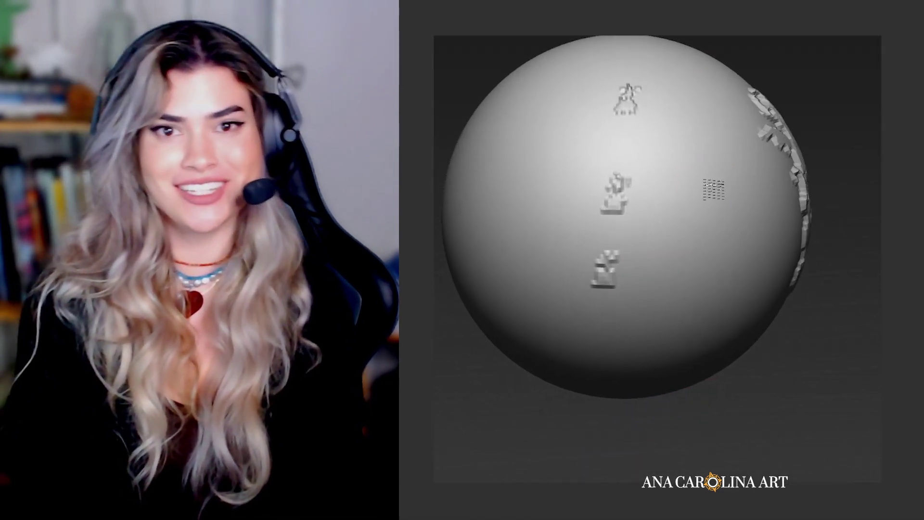
left_click_drag(673, 272, 675, 105)
left_click_drag(723, 246, 704, 107)
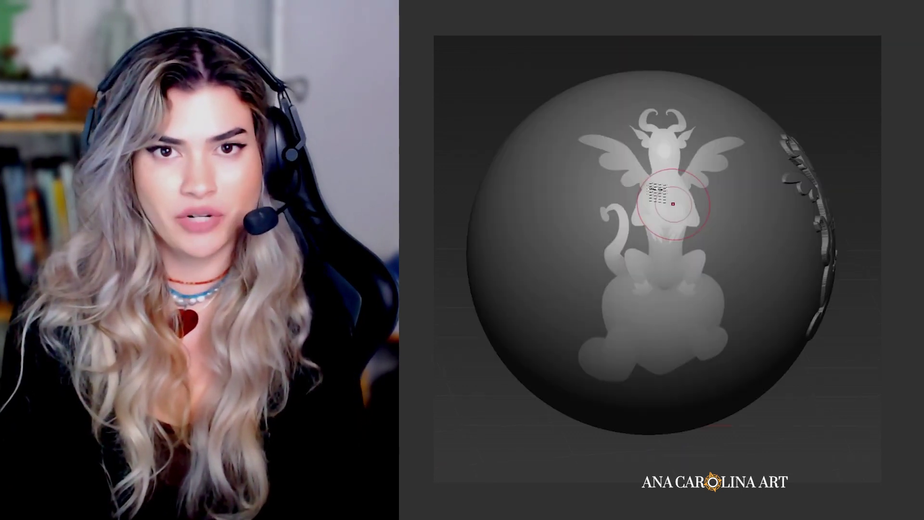
mouse_move(651, 130)
left_mouse_down()
mouse_move(650, 188)
mouse_move(581, 394)
mouse_move(640, 324)
left_mouse_up()
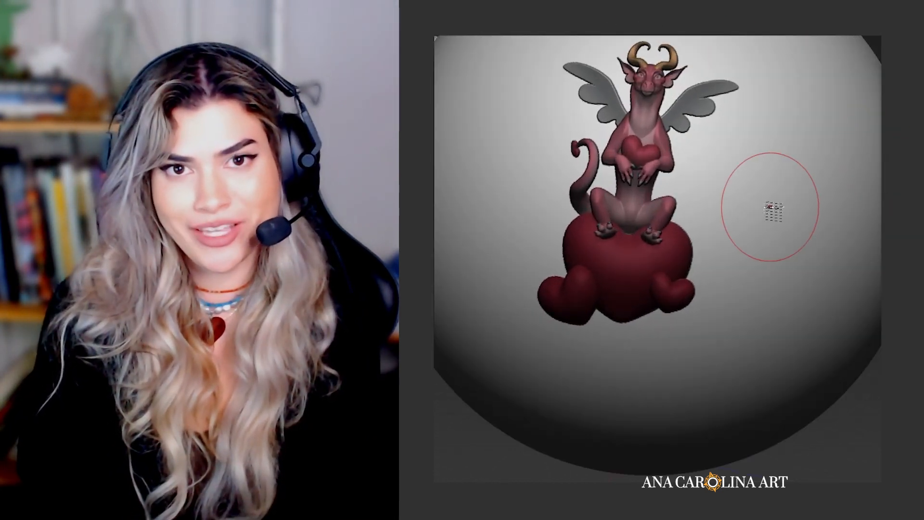
- Stamp two smaller dragon copies onto the sphere
left_click_drag(770, 210, 761, 81)
left_click_drag(473, 224, 526, 51)
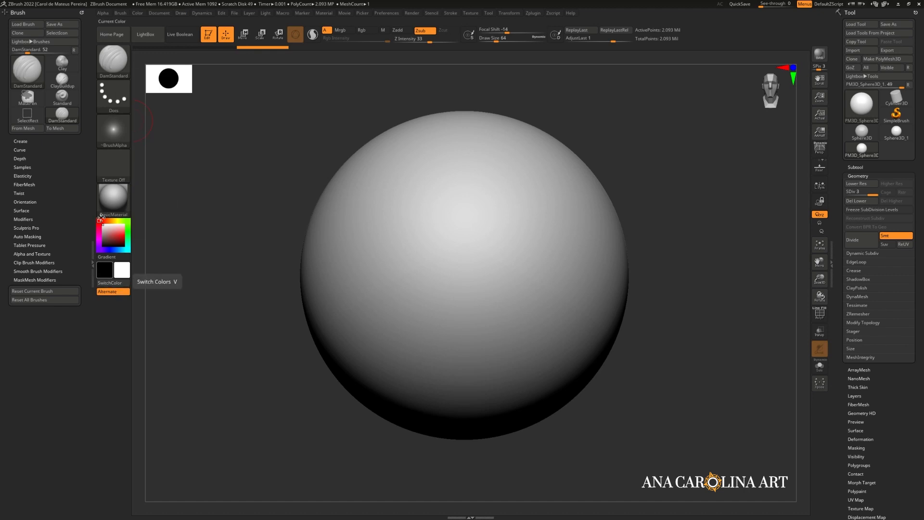
- Turn the brush alpha off and sculpt a smooth groove down the sphere
key("space")
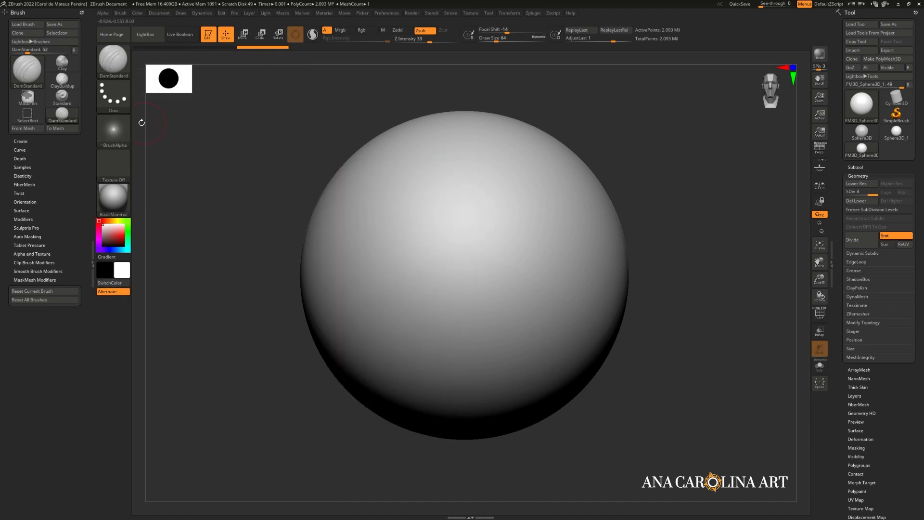
left_click(111, 136)
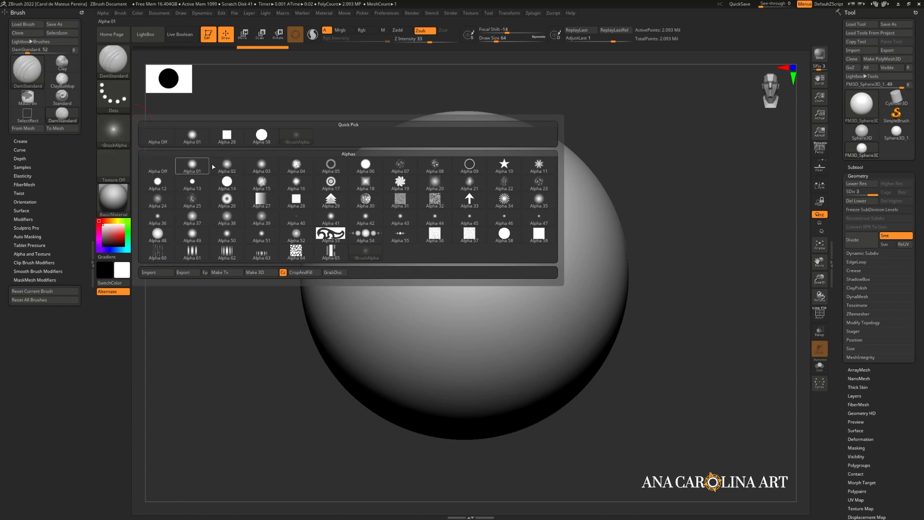
left_click(158, 166)
left_click_drag(407, 190, 435, 338)
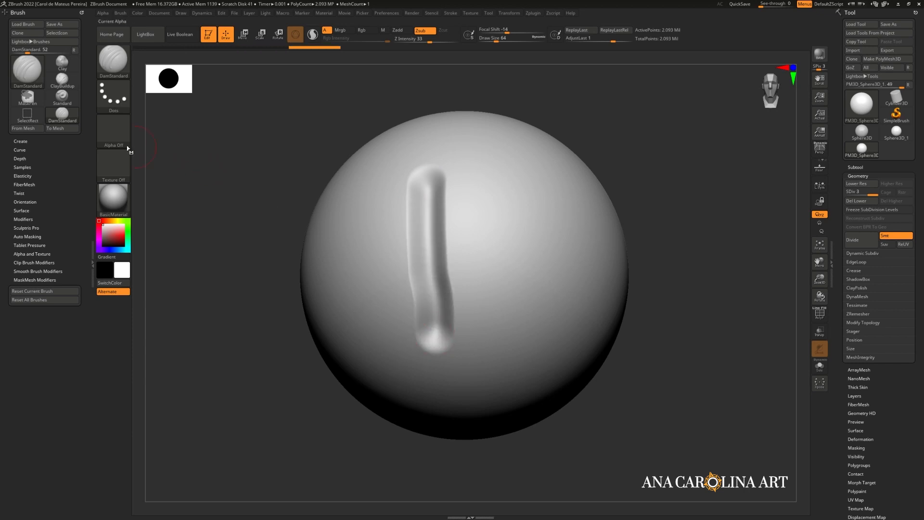
- Switch to Alpha 61 and sculpt a multi-ridged stroke down the sphere
left_click(114, 130)
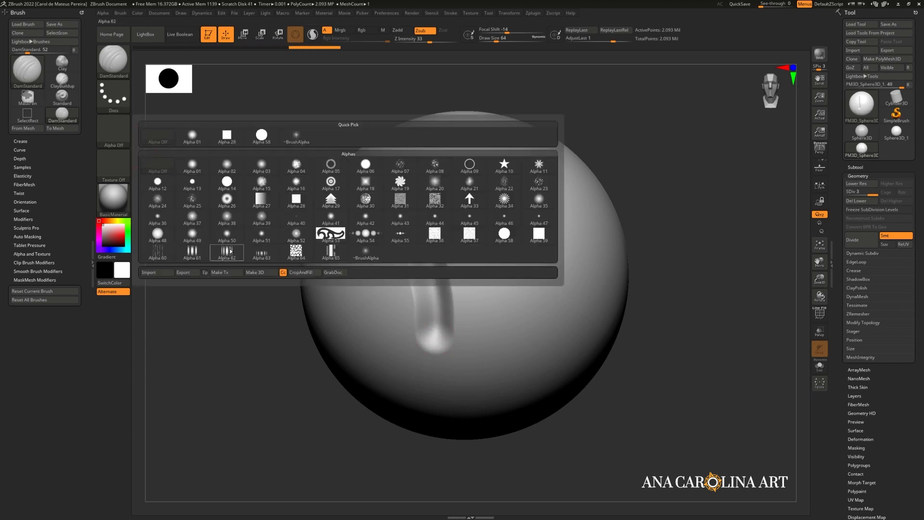
left_click(192, 252)
left_click_drag(495, 170, 500, 348)
- Switch to star Alpha 10, sculpt a star-edged curve, and reopen the alpha palette
left_click(113, 130)
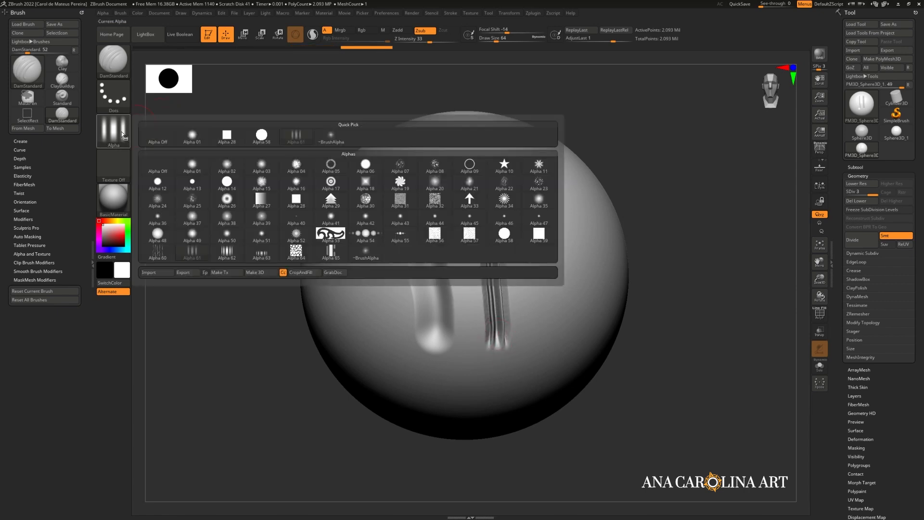
left_click(503, 175)
mouse_move(555, 191)
left_mouse_down()
mouse_move(574, 253)
mouse_move(527, 338)
left_mouse_up()
mouse_move(696, 280)
left_mouse_down()
mouse_move(730, 263)
mouse_move(664, 262)
left_mouse_up()
key("f")
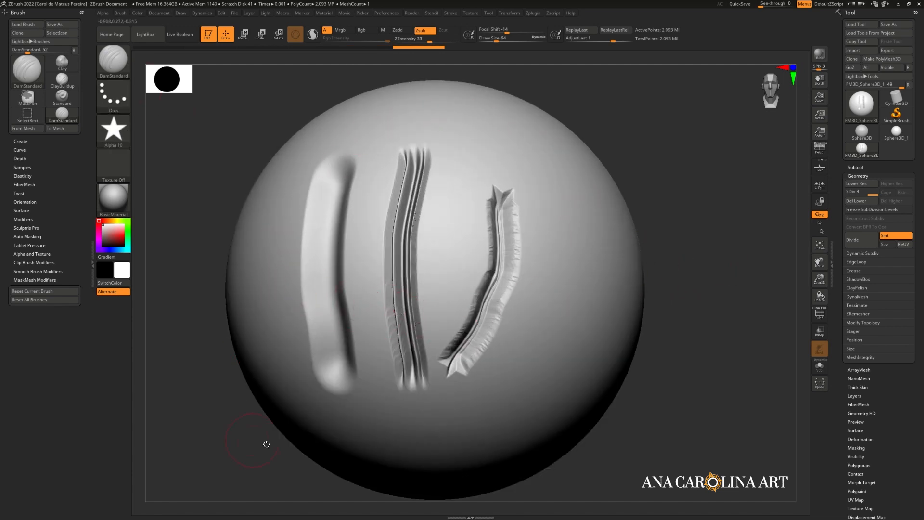
key("alt+a")
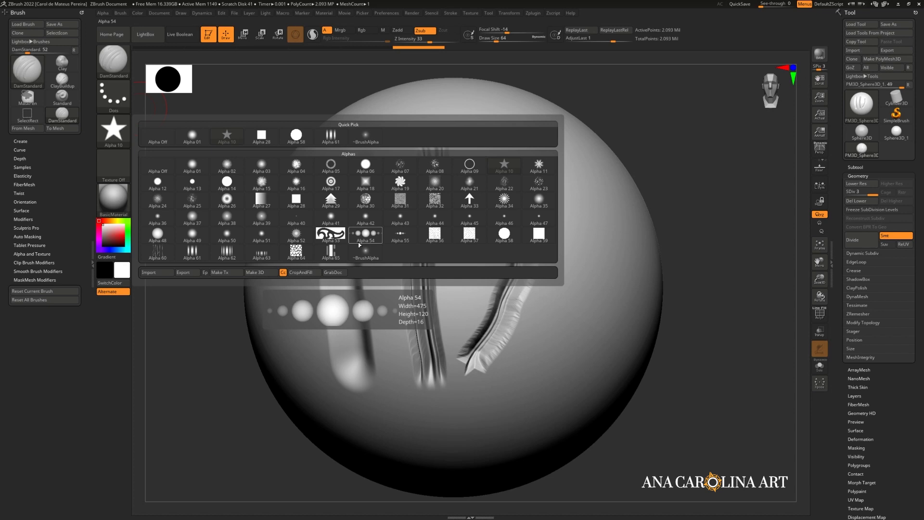
- Restore the brush's default alpha on a clean sphere and bring up the LightBox file browser
left_click(360, 249)
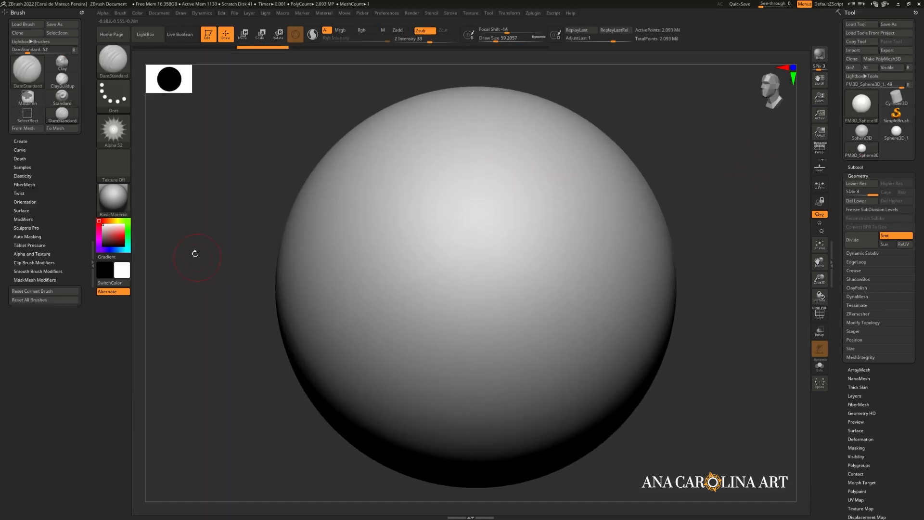
left_click(115, 141)
left_click_drag(289, 216, 310, 267, "alt")
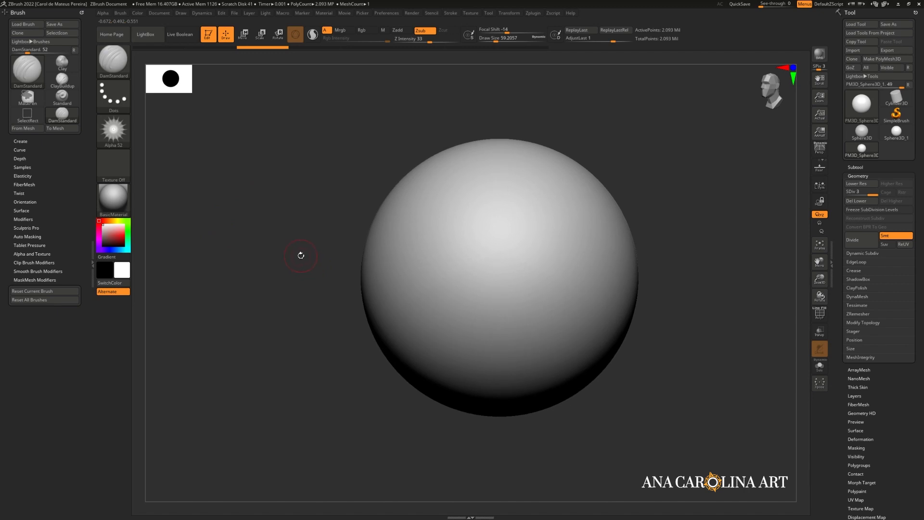
key("comma")
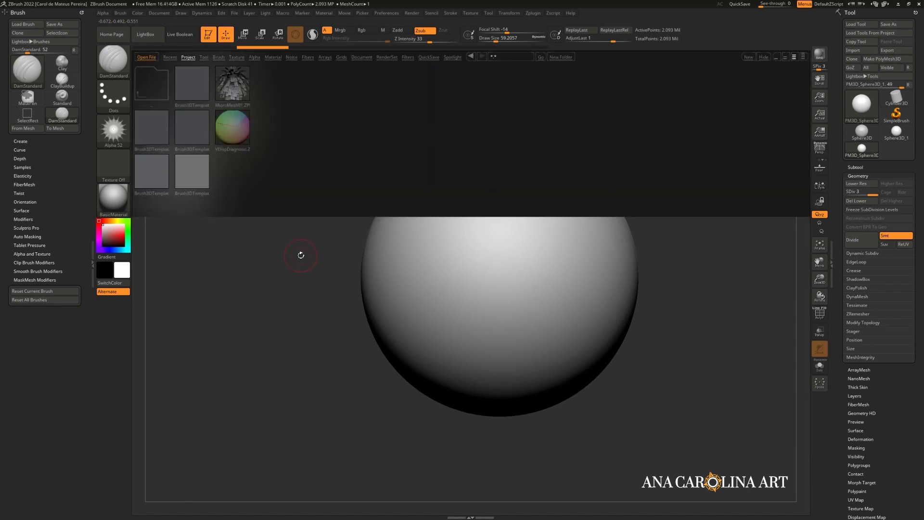
- Load Brush3DTemplate512.ZPR from the Misc project folder without saving changes
left_click(185, 57)
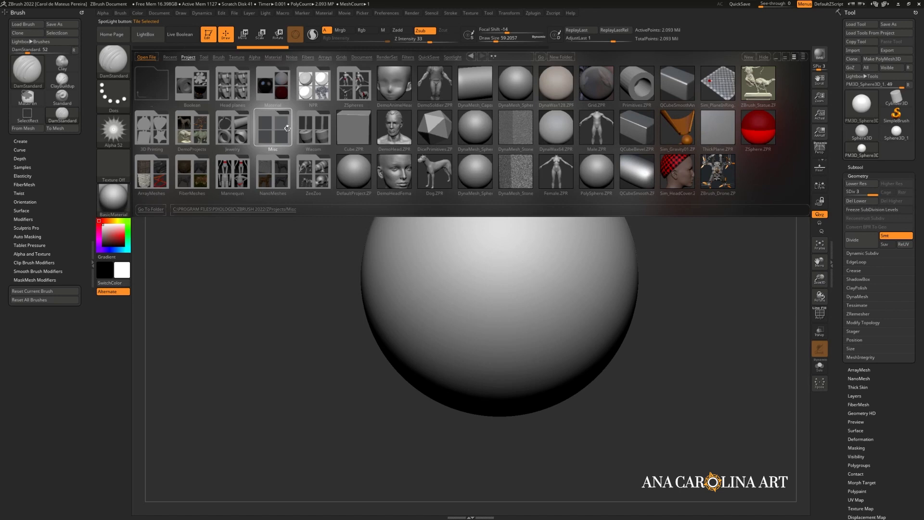
left_click(278, 129)
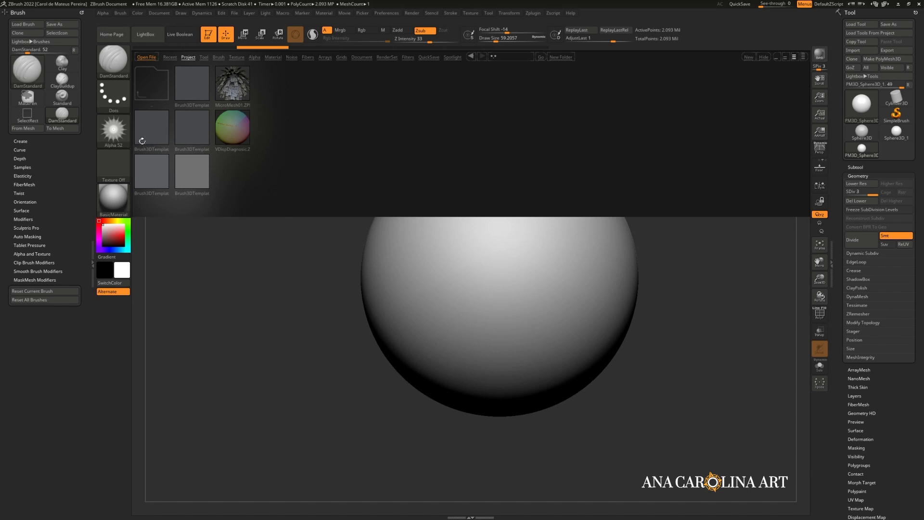
double_click(189, 130)
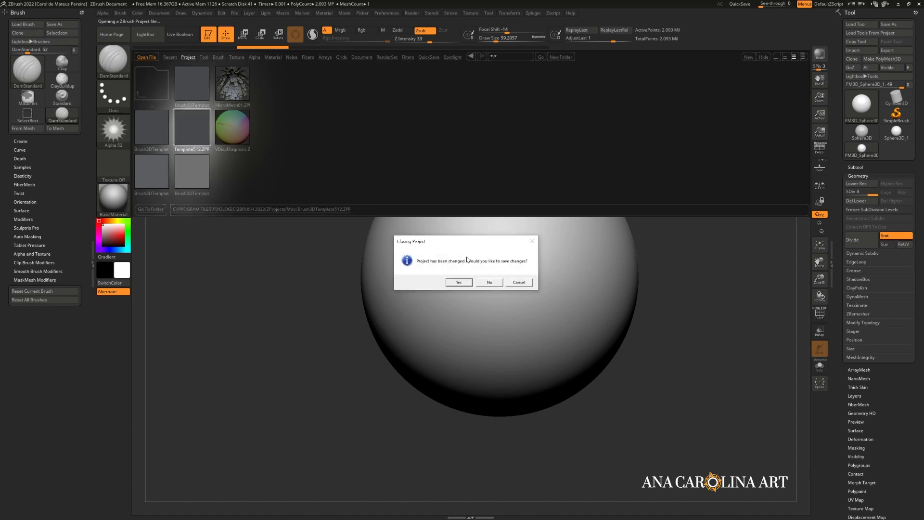
left_click(490, 282)
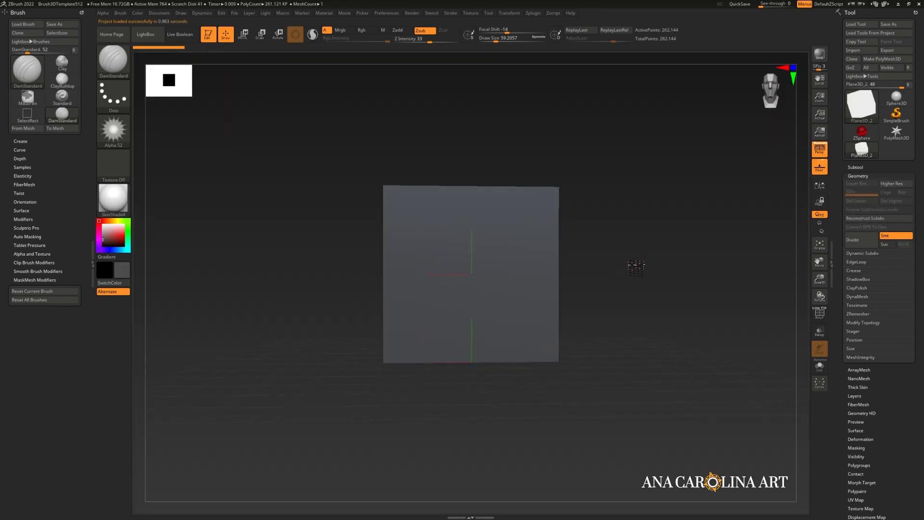
- Frame the plane front-on and sculpt clay eyes, nose and a curved smile
mouse_move(635, 265)
left_mouse_down()
mouse_move(648, 269)
mouse_move(621, 269)
mouse_move(632, 269)
left_mouse_up()
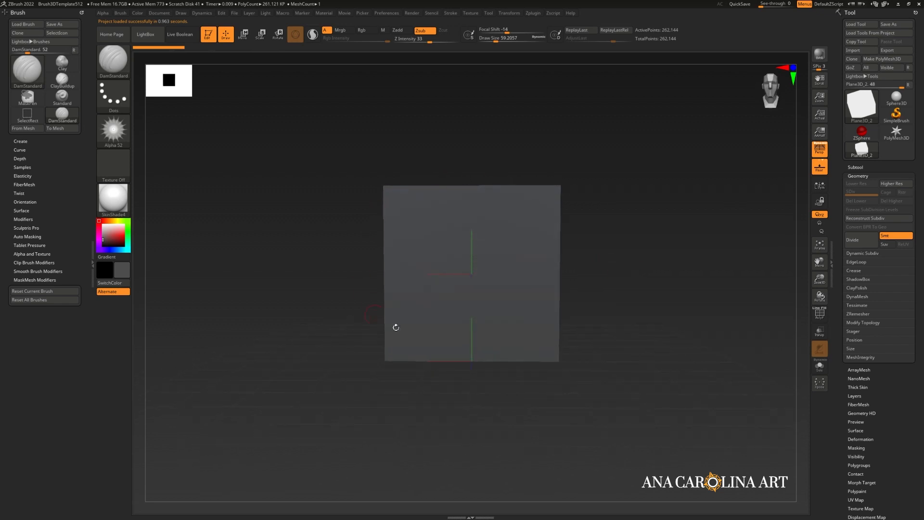
left_click_drag(602, 254, 628, 281, "alt")
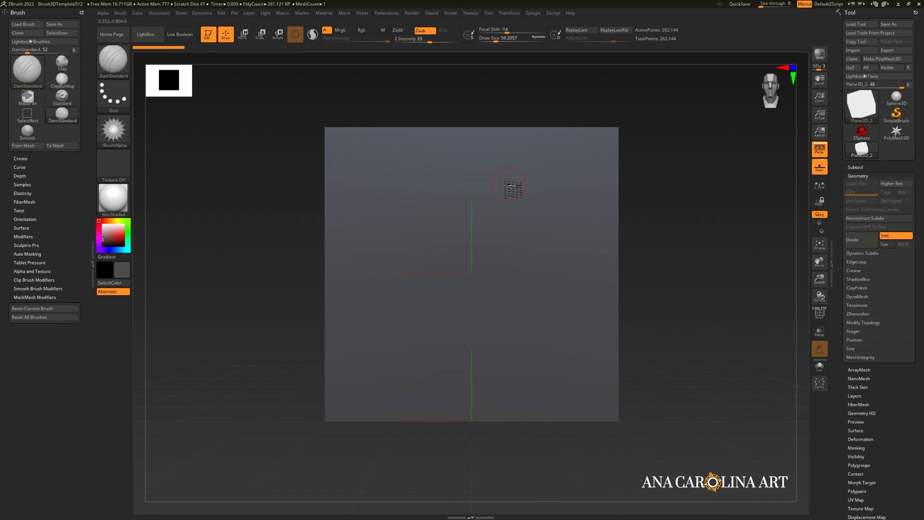
left_click_drag(691, 192, 559, 209, "shift")
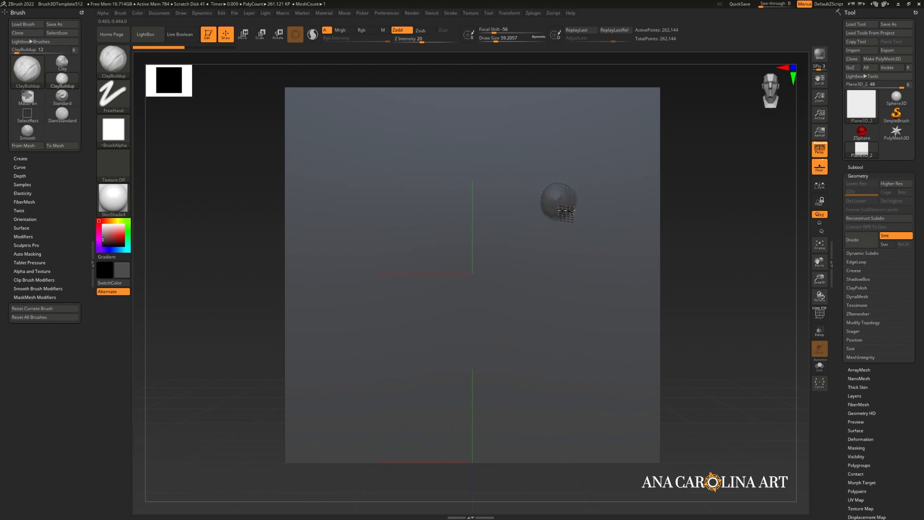
left_click_drag(565, 212, 560, 206)
left_click_drag(368, 207, 379, 200)
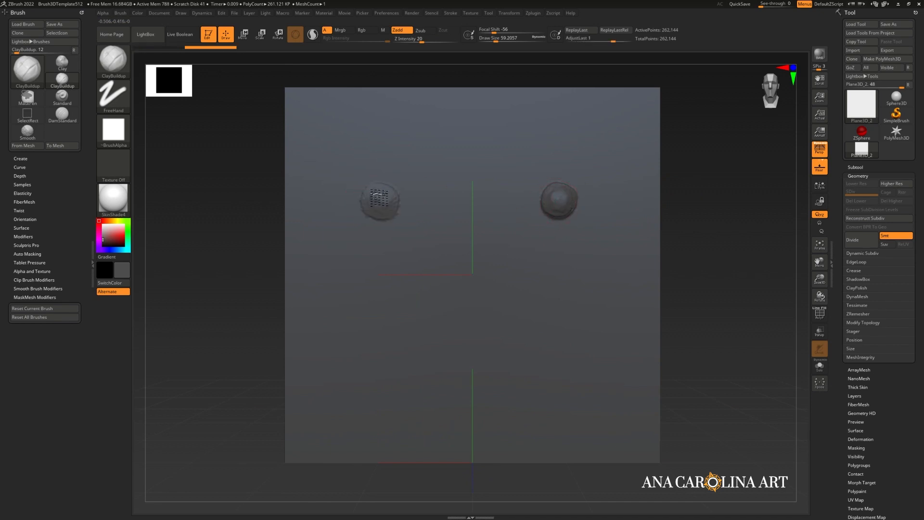
left_click_drag(369, 272, 570, 269)
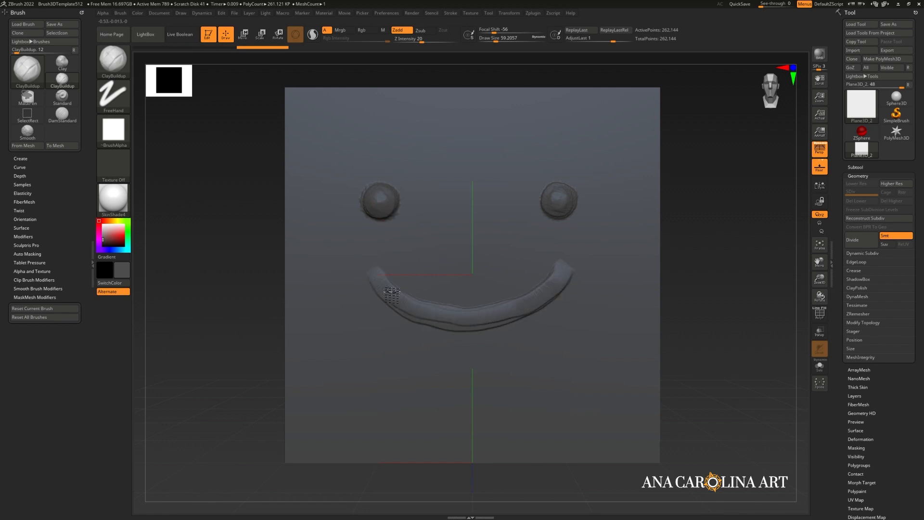
left_click_drag(471, 238, 471, 270)
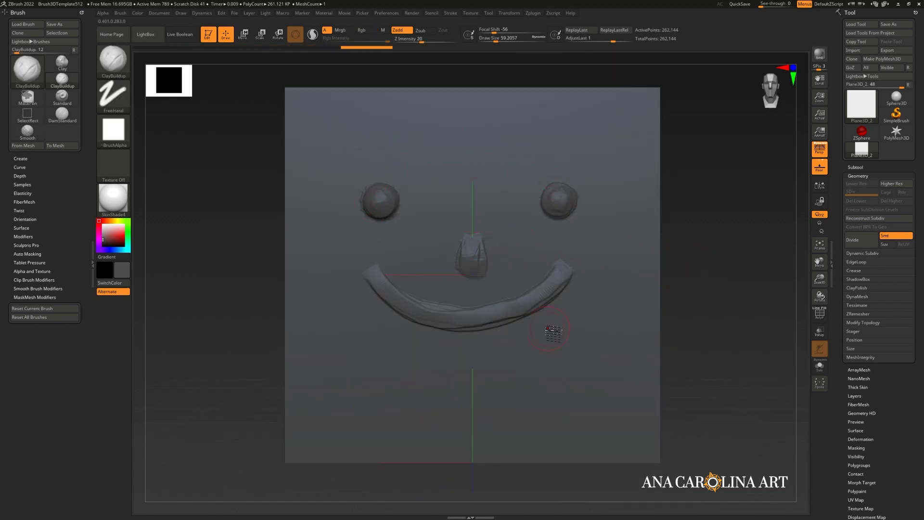
- Undo stray dents, add light edge strokes and recentre the finished face plane
left_click_drag(512, 193, 505, 189, "alt")
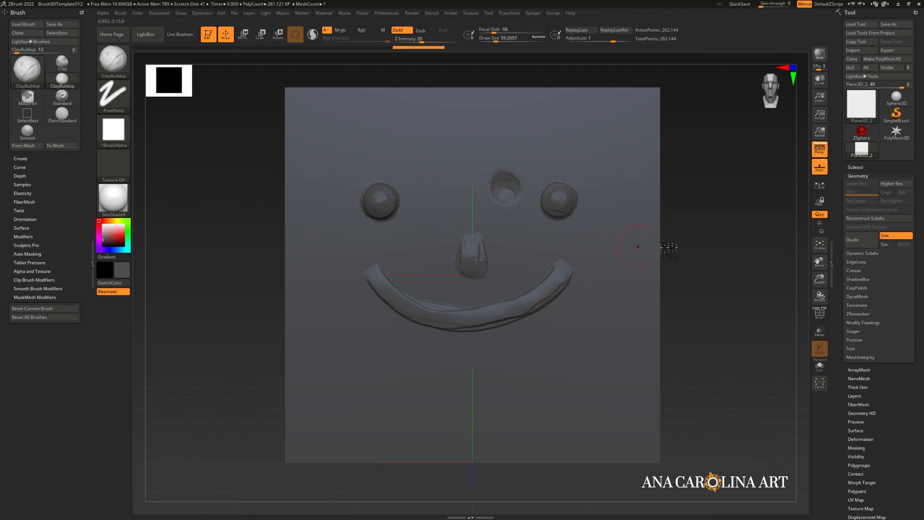
mouse_move(639, 243)
left_mouse_down()
mouse_move(688, 241)
mouse_move(622, 227)
left_mouse_up()
key("ctrl+z")
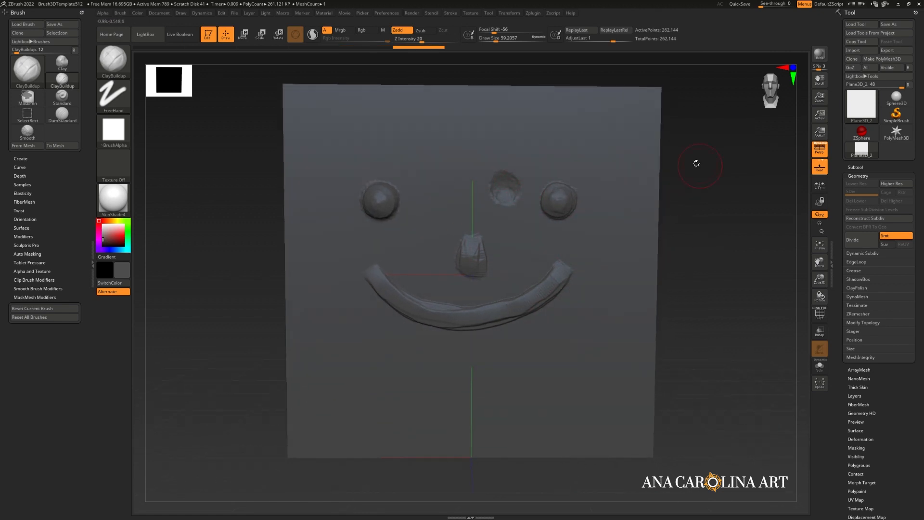
key("ctrl+z")
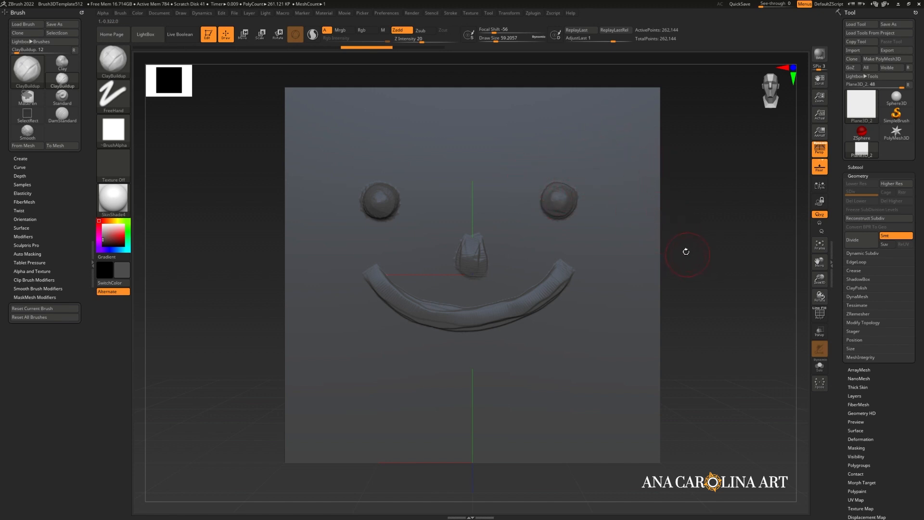
left_click_drag(686, 252, 665, 184)
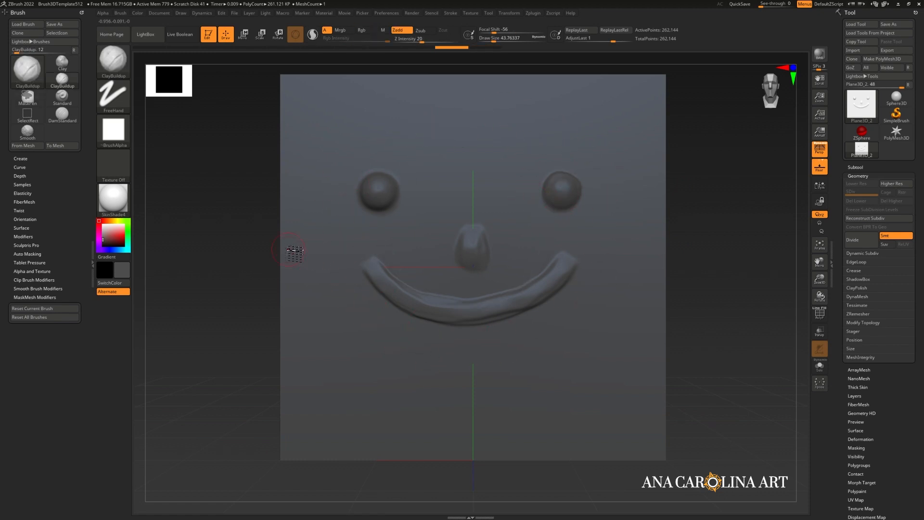
left_click_drag(300, 255, 289, 248)
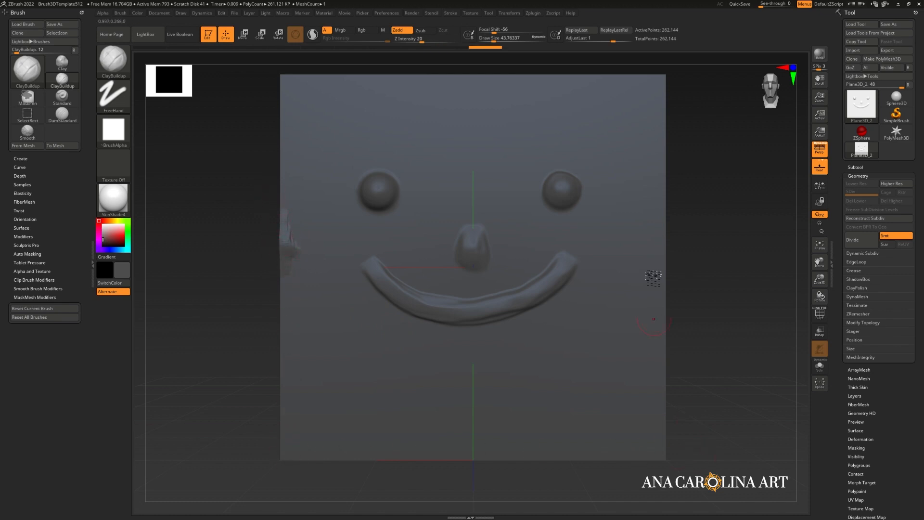
left_click_drag(655, 141, 653, 124)
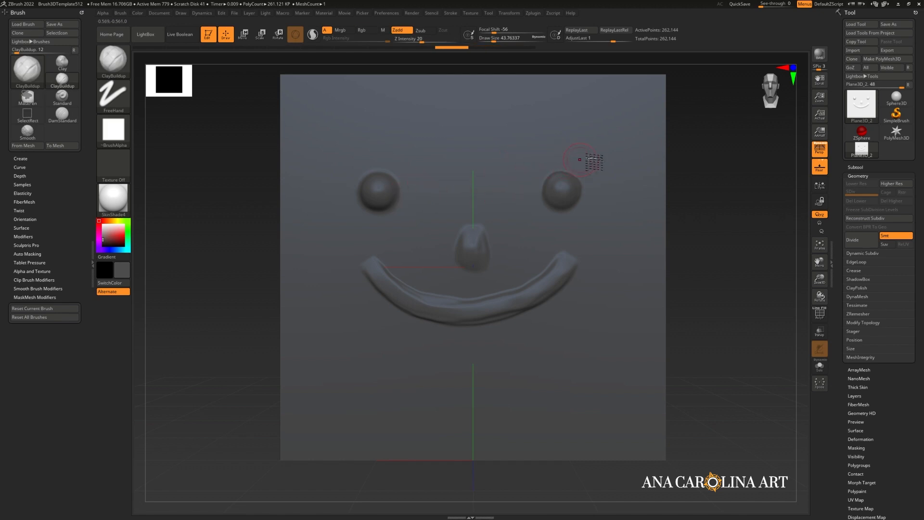
right_click_drag(673, 171, 583, 288, "ctrl")
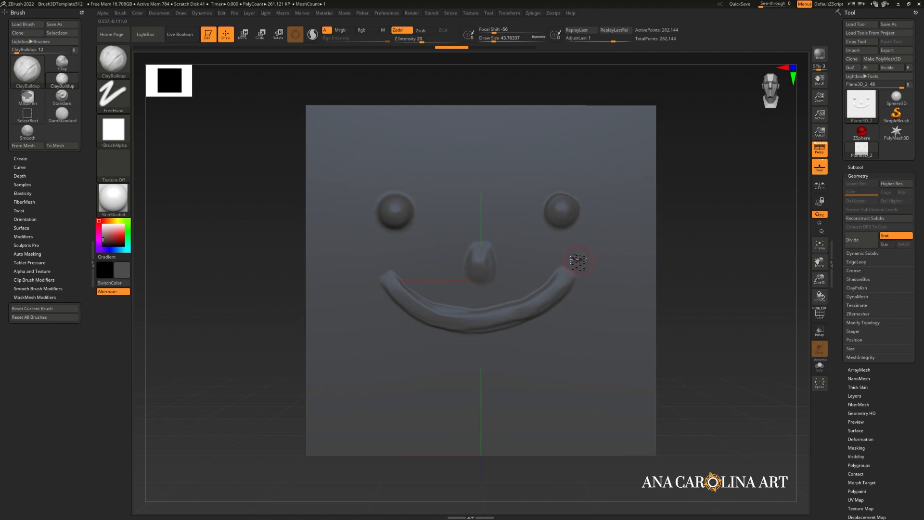
- Resize the document to 1024 by 1024 pixels and confirm
left_click(159, 13)
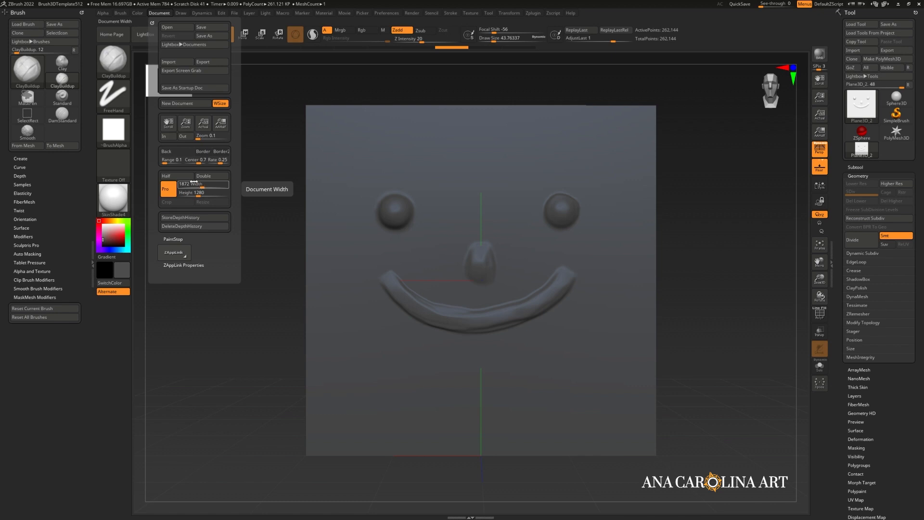
left_click_drag(186, 185, 197, 148)
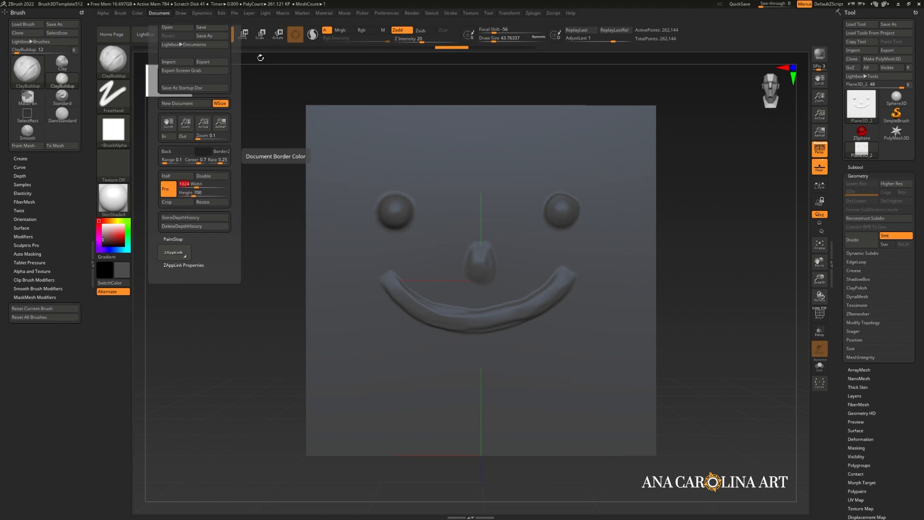
left_click(203, 202)
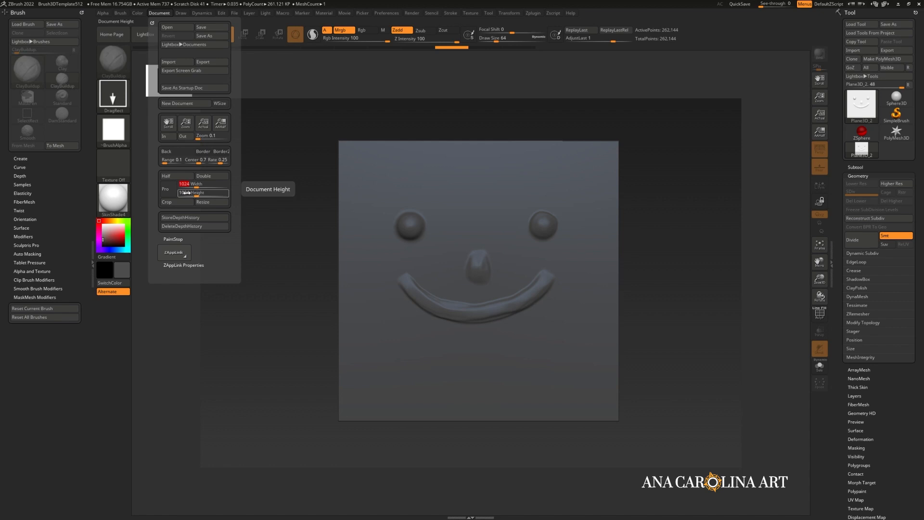
left_click(206, 204)
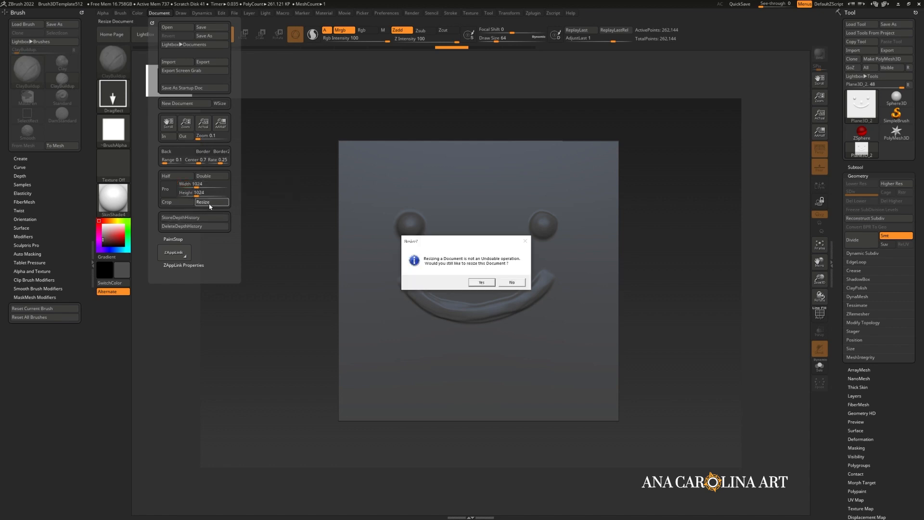
left_click(482, 283)
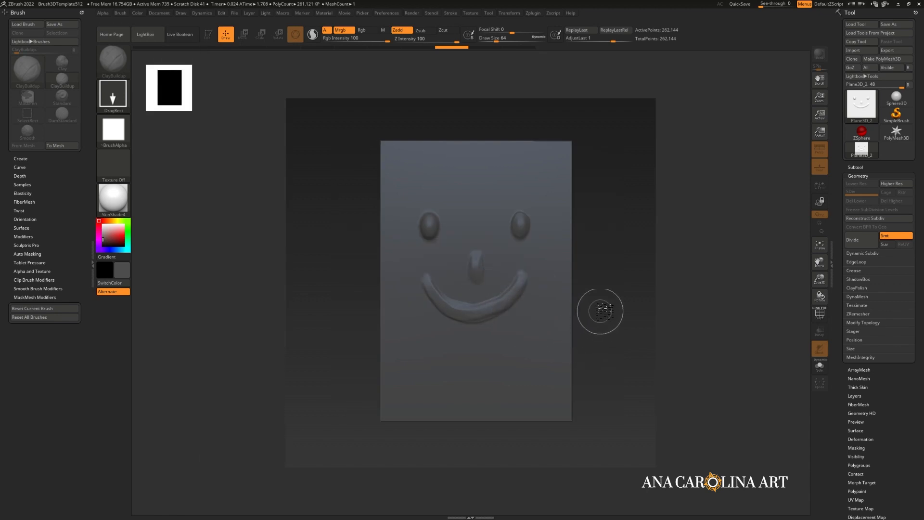
- Clear the canvas and drag out a single upright face plane
key("ctrl+n")
left_click_drag(599, 322, 541, 174)
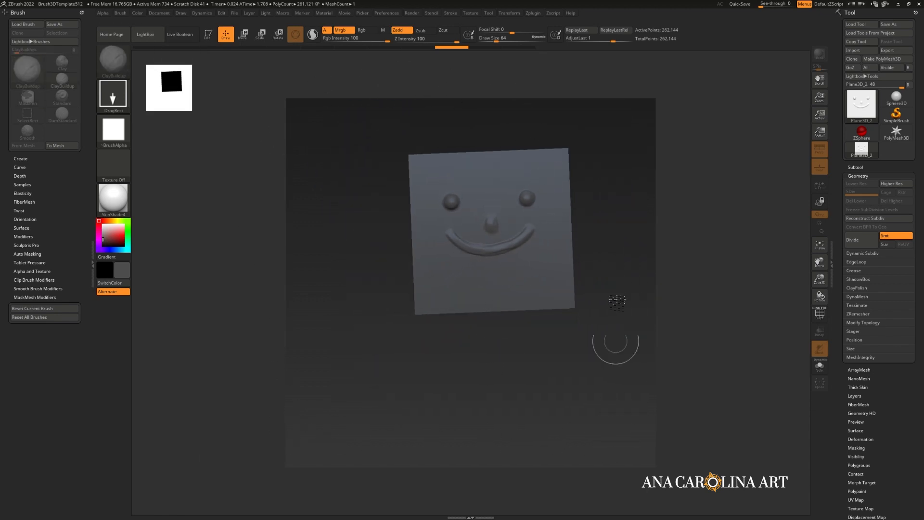
left_click_drag(631, 119, 639, 361)
key("ctrl+z")
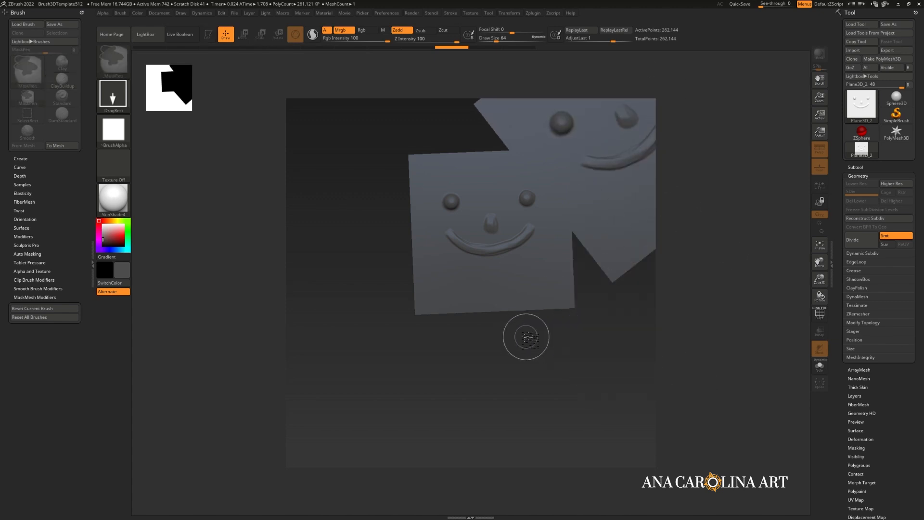
key("ctrl+n")
left_click_drag(455, 220, 480, 394)
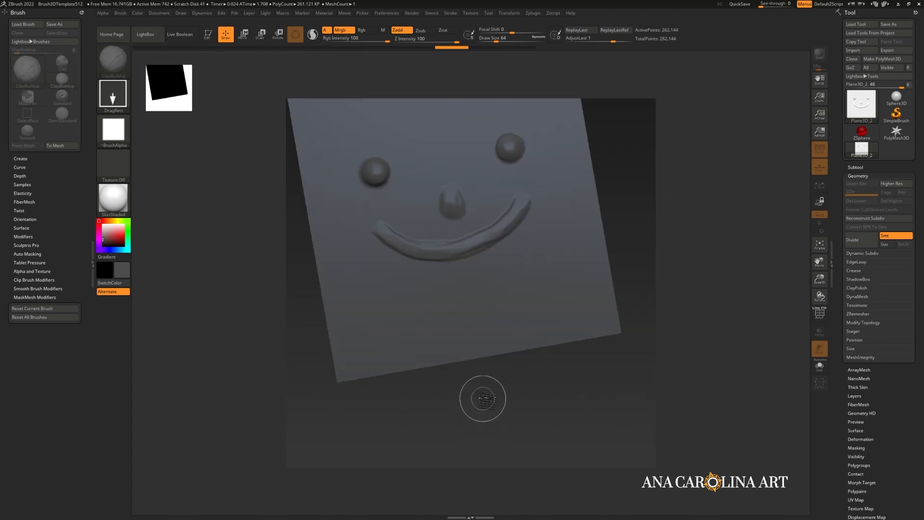
key("ctrl+n")
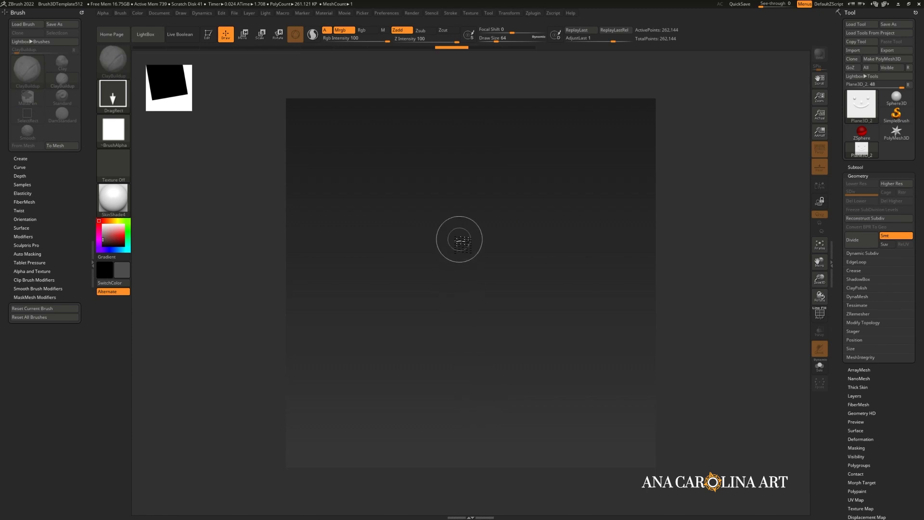
left_click_drag(471, 231, 477, 422)
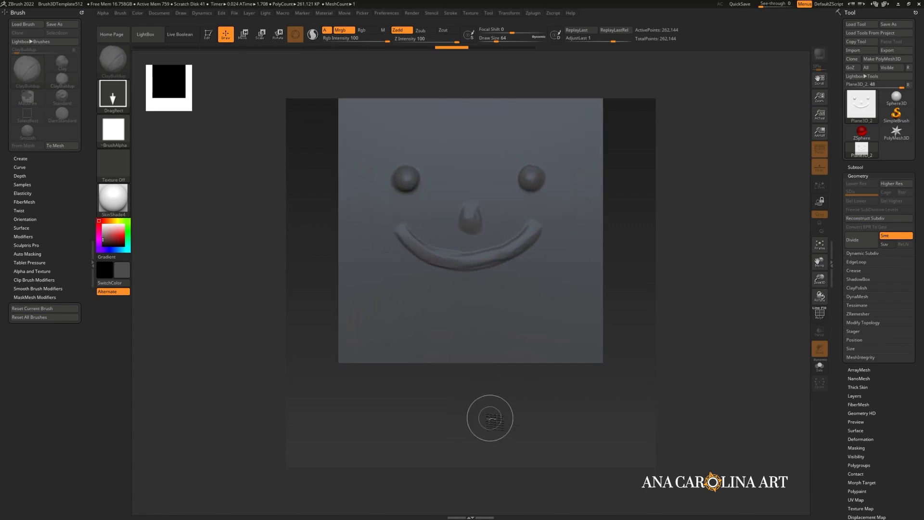
- Frame the face flat without perspective and GrabDoc it as new alpha ZGrab01
left_click(208, 36)
mouse_move(618, 216)
left_mouse_down("alt")
mouse_move(631, 280)
mouse_move(676, 242)
left_mouse_up("alt")
key("p")
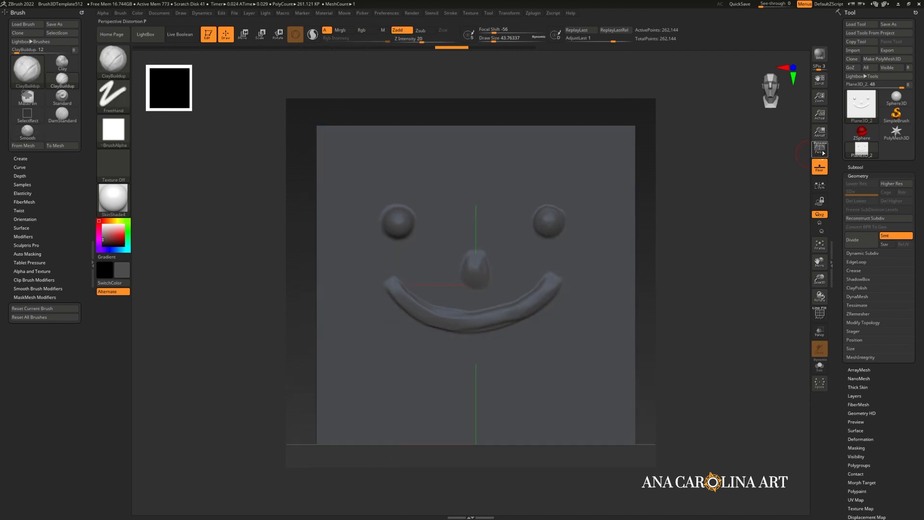
key("f")
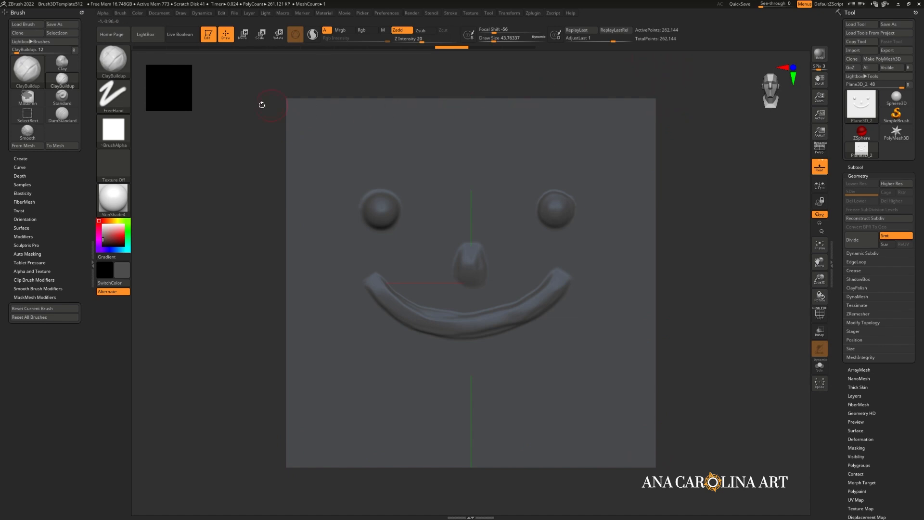
left_click(116, 140)
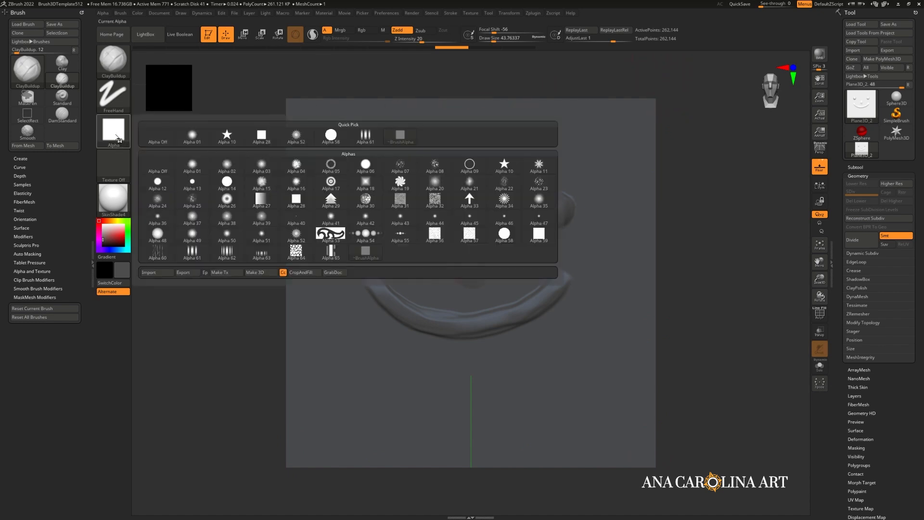
left_click(334, 273)
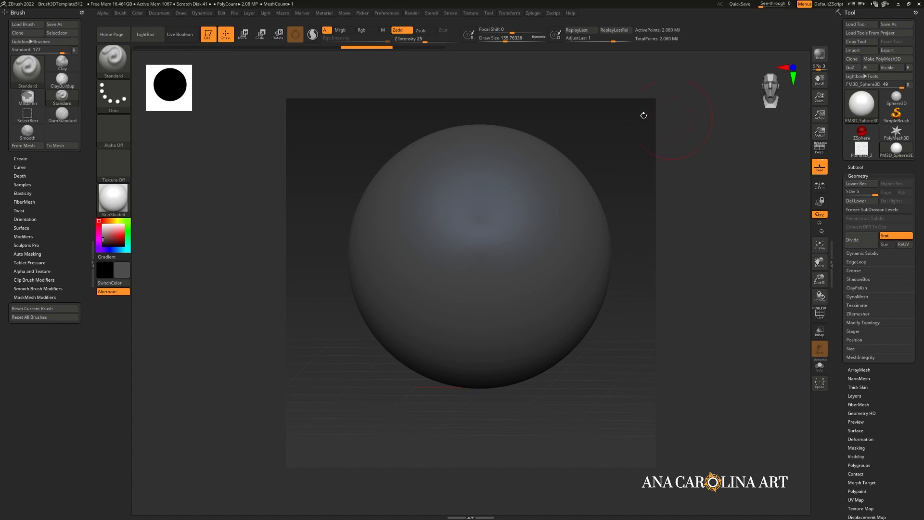
- Stamp the ZGrab01 smiley onto the sphere using the DragRect stroke
left_click_drag(642, 113, 628, 126, "alt")
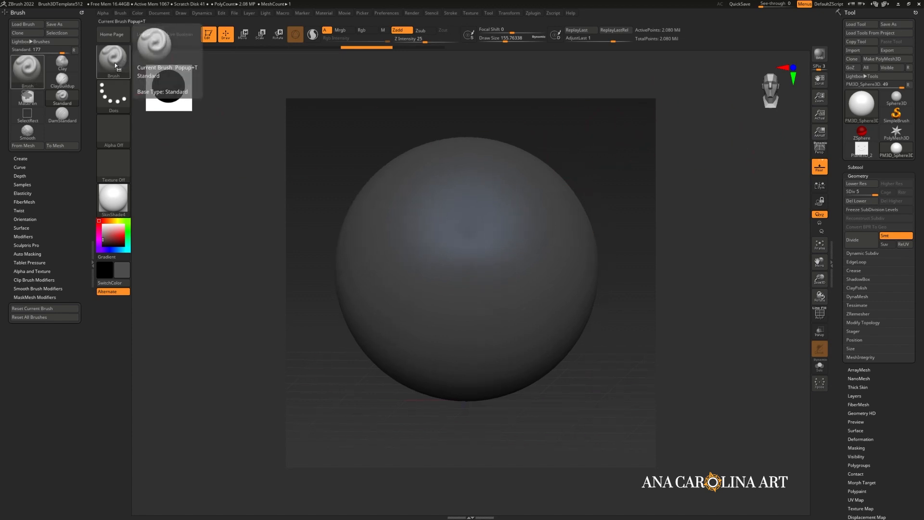
left_click(112, 106)
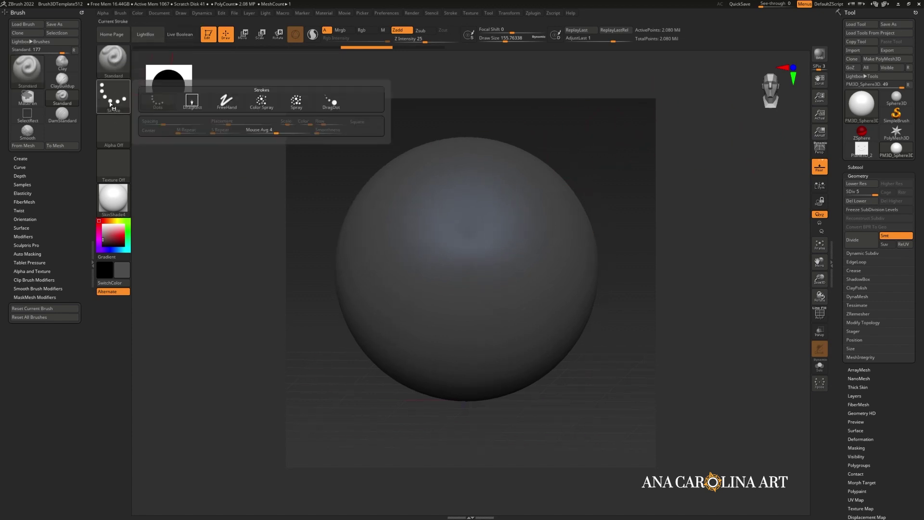
left_click(191, 101)
left_click(117, 140)
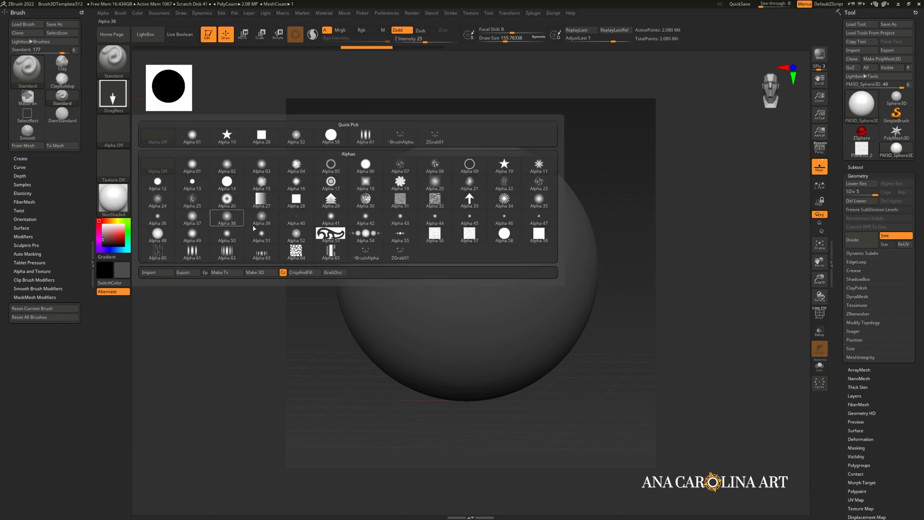
left_click(401, 252)
mouse_move(476, 229)
left_mouse_down()
mouse_move(518, 124)
mouse_move(481, 124)
left_mouse_up()
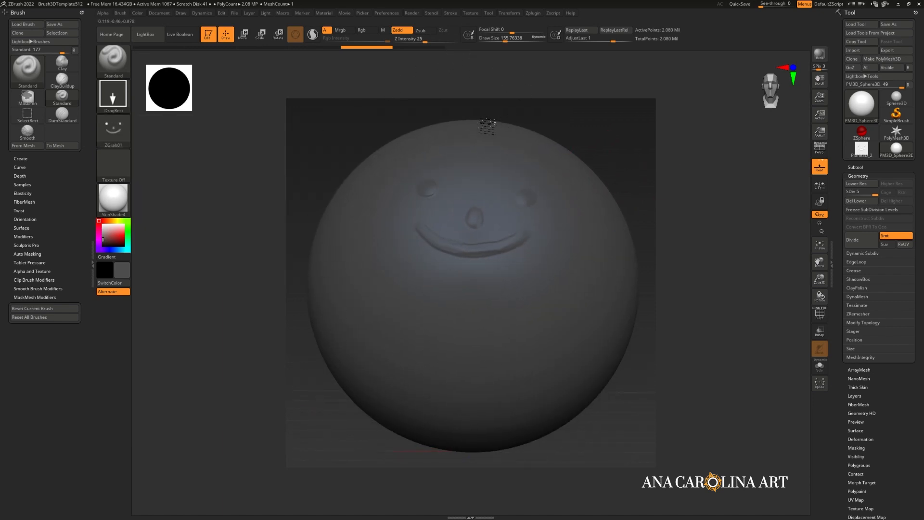
mouse_move(553, 117)
left_mouse_down()
mouse_move(623, 147)
mouse_move(639, 200)
mouse_move(623, 207)
mouse_move(660, 221)
left_mouse_up()
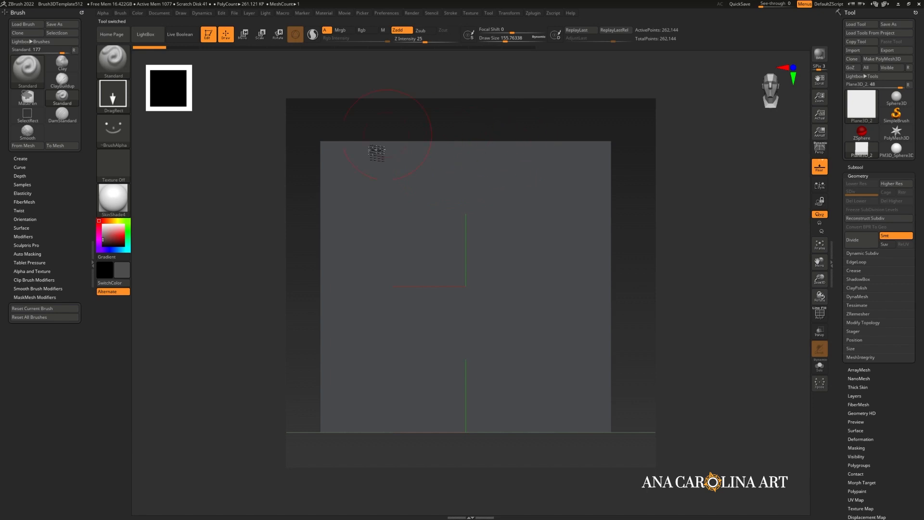
- Load the dragon, orbit it to a front view, then make Plane3D_2 the active tool
mouse_move(633, 367)
left_mouse_down()
mouse_move(619, 337)
mouse_move(650, 333)
mouse_move(629, 330)
mouse_move(574, 190)
left_mouse_up()
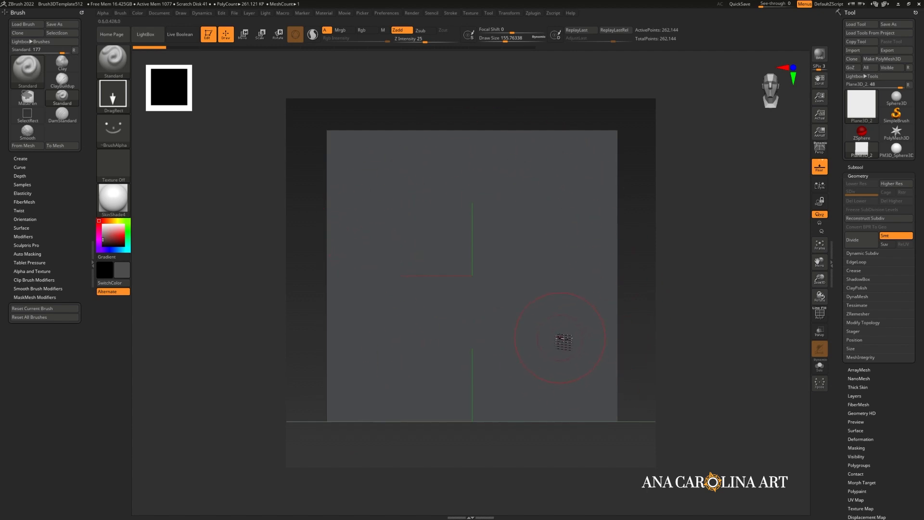
left_click(559, 347)
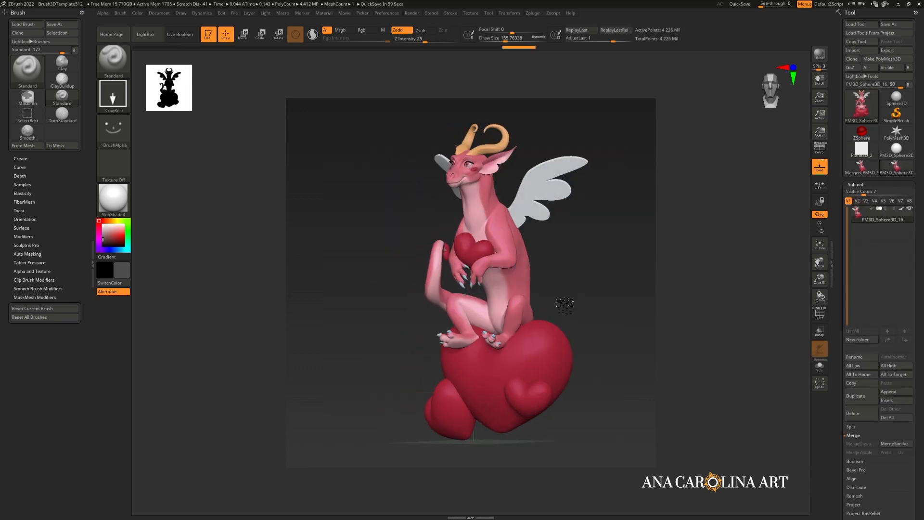
mouse_move(610, 308)
left_mouse_down()
mouse_move(595, 325)
mouse_move(567, 310)
mouse_move(619, 326)
left_mouse_up()
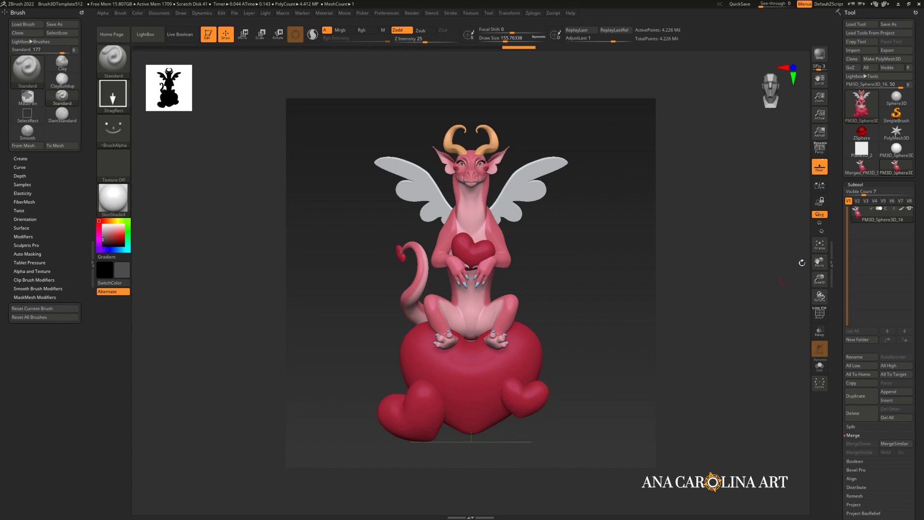
left_click(862, 149)
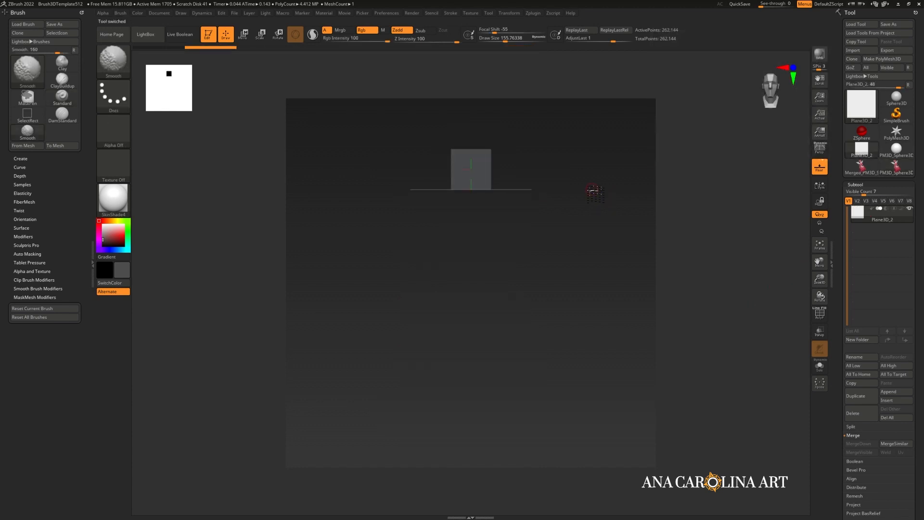
- Append the dragon as a subtool and shrink it with the Gizmo to fit the plane
mouse_move(594, 191)
left_mouse_down("alt")
mouse_move(619, 248)
mouse_move(780, 331)
left_mouse_up("alt")
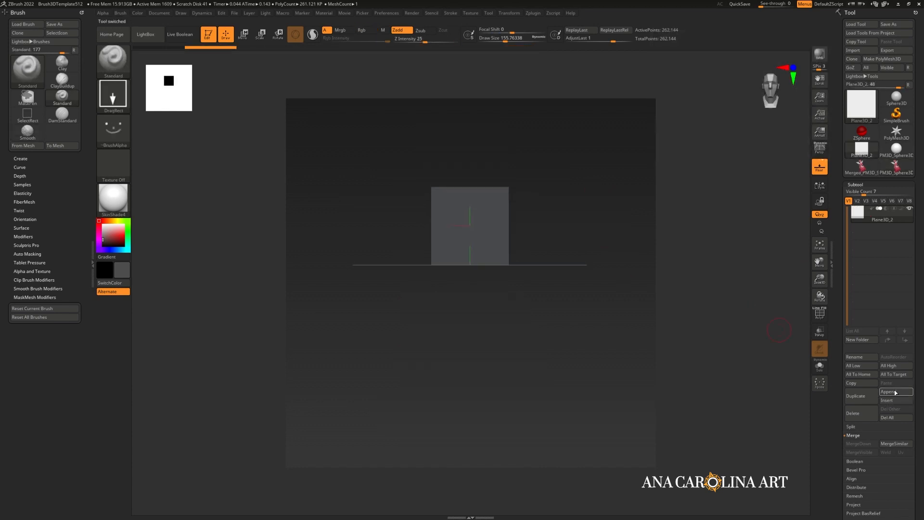
left_click(888, 392)
left_click(612, 418)
key("e")
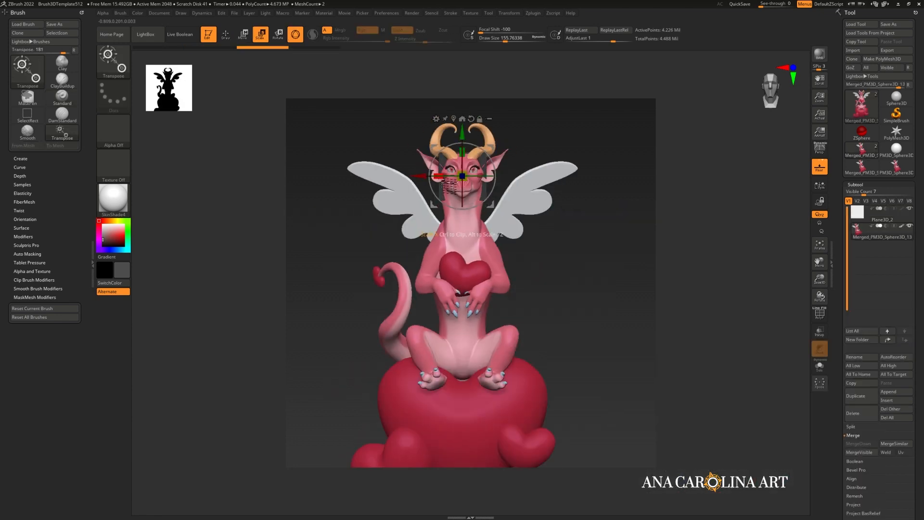
left_click_drag(462, 175, 434, 147)
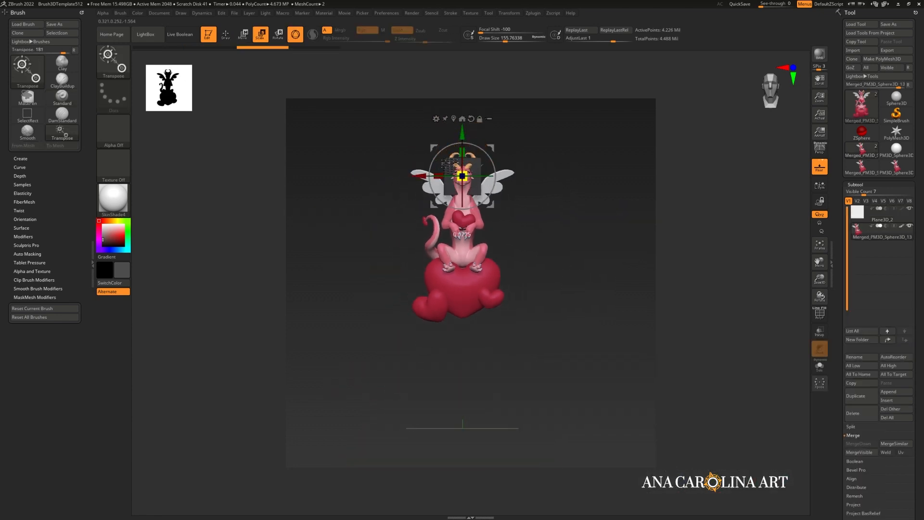
- Frame the dragon front-on filling the canvas and select the Plane3D subtool
mouse_move(532, 177)
left_mouse_down("alt")
mouse_move(560, 345)
mouse_move(612, 282)
mouse_move(593, 274)
mouse_move(612, 314)
left_mouse_up("alt")
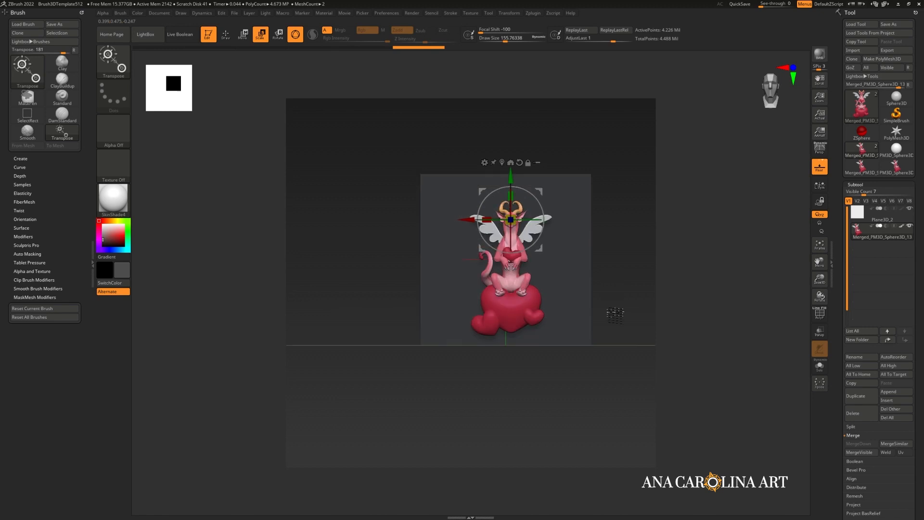
key("f")
left_click_drag(509, 266, 508, 268)
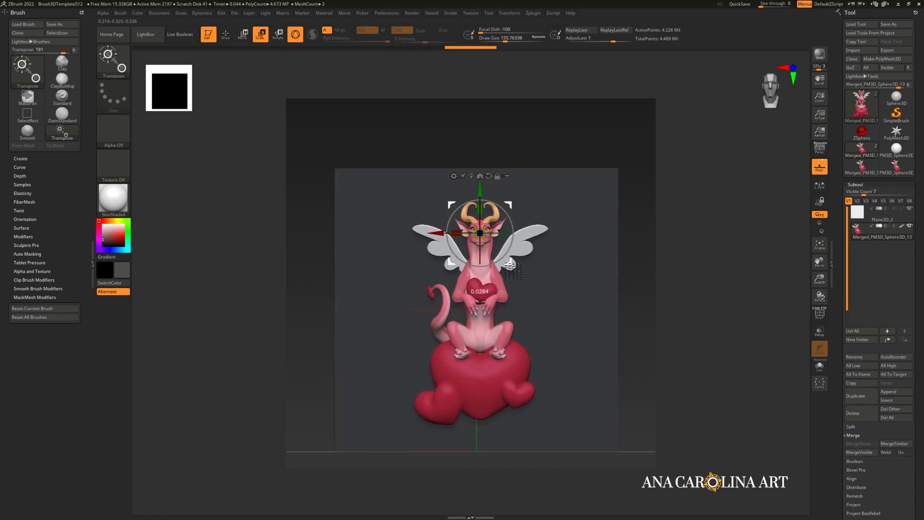
scroll(648, 306, "up", 2)
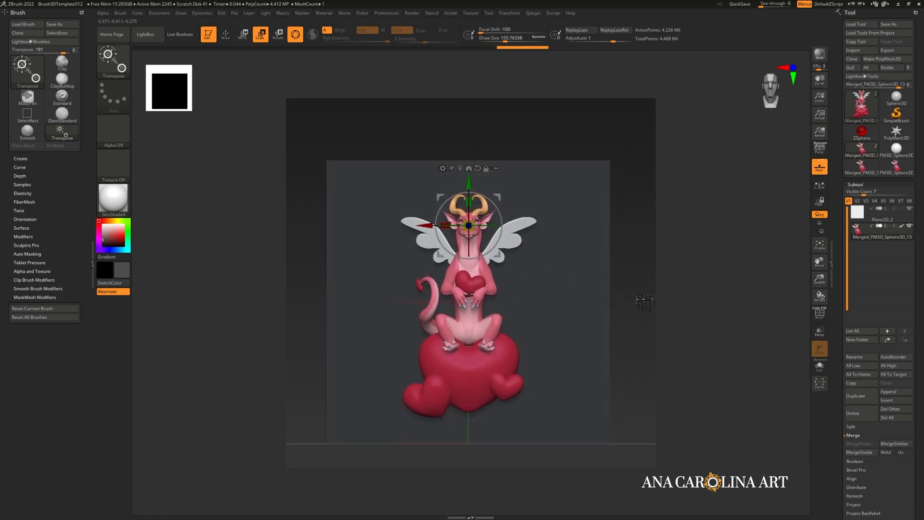
scroll(645, 303, "up", 2)
scroll(647, 308, "up", 2)
left_click_drag(648, 308, 648, 290, "alt")
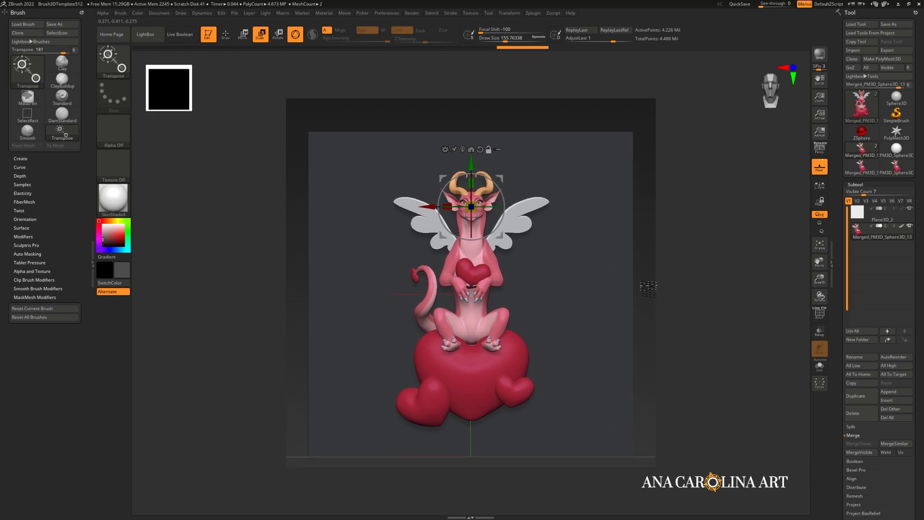
left_click(881, 215)
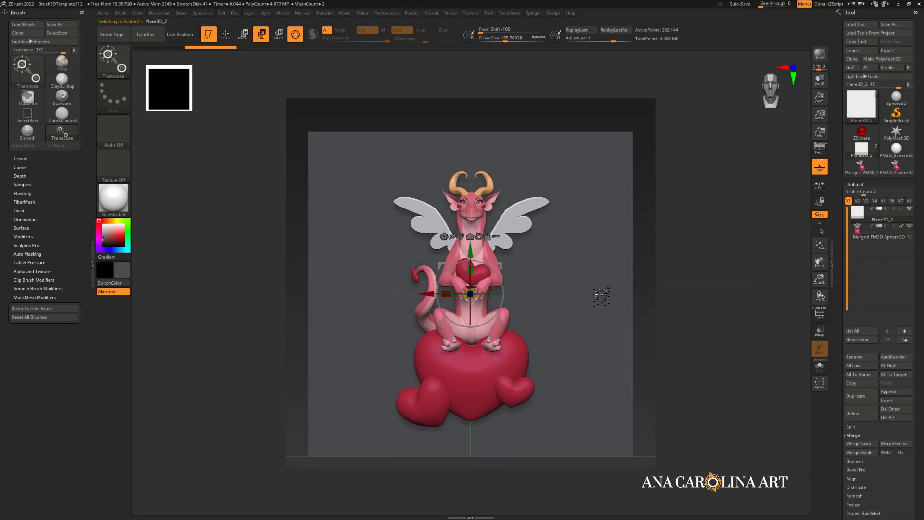
scroll(603, 296, "up", 1)
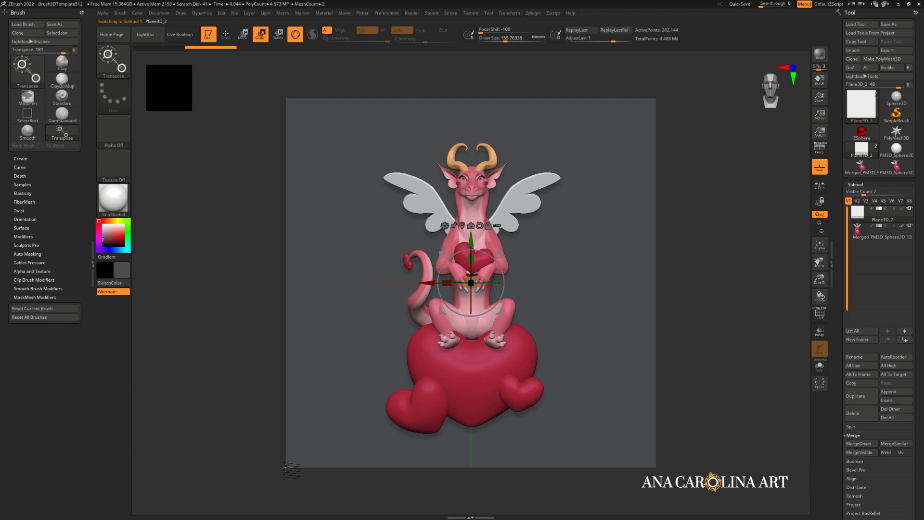
- Choose the stamping brush and grab the dragon view as alpha ZGrab02
left_click(119, 147)
left_click(330, 233)
mouse_move(113, 130)
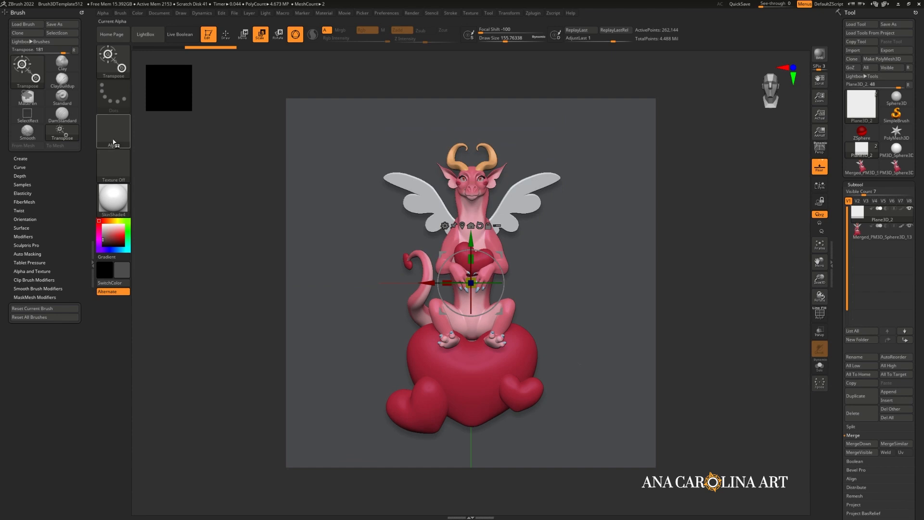
left_click(114, 131)
left_click(330, 231)
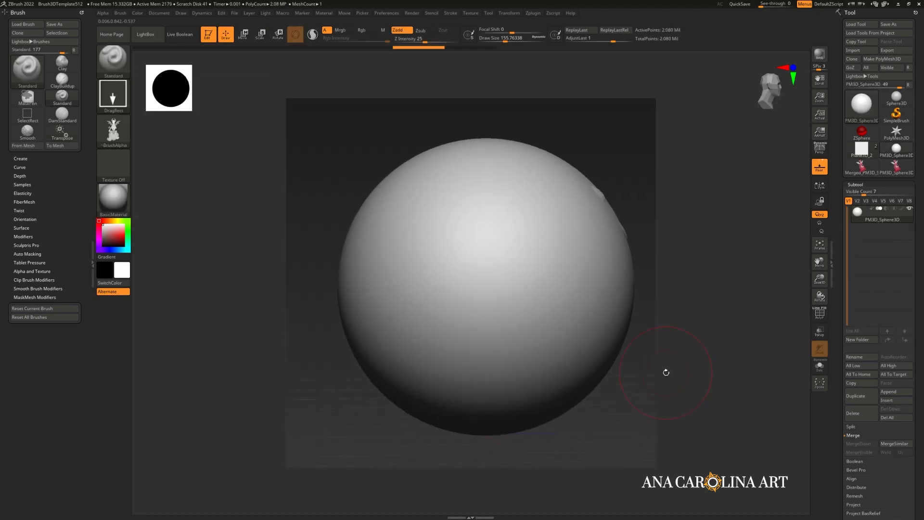
- Stamp the ZGrab02 dragon alpha as relief on the sphere with a DragRect stroke and inspect it
left_click(113, 132)
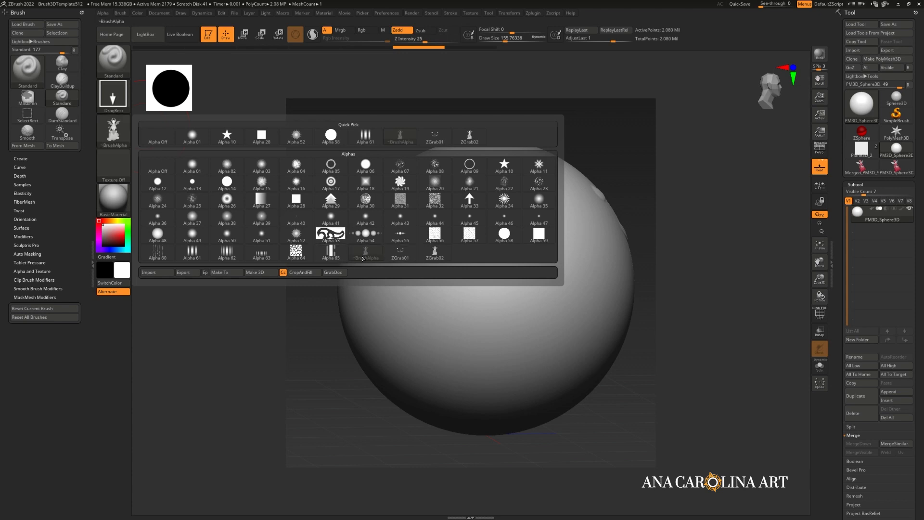
left_click(447, 258)
left_click_drag(495, 273, 484, 148)
mouse_move(576, 155)
left_mouse_down()
mouse_move(599, 166)
mouse_move(541, 181)
mouse_move(582, 177)
left_mouse_up()
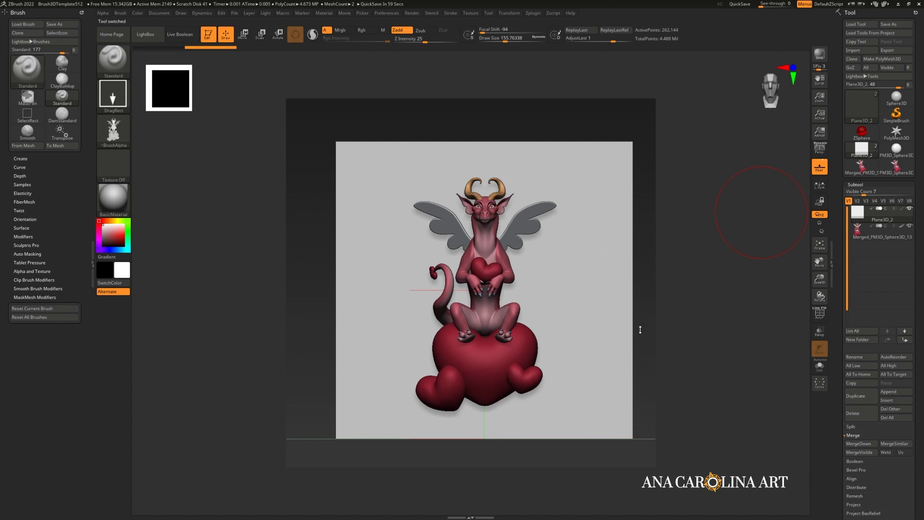
mouse_move(689, 265)
left_mouse_down()
mouse_move(672, 264)
mouse_move(665, 246)
left_mouse_up()
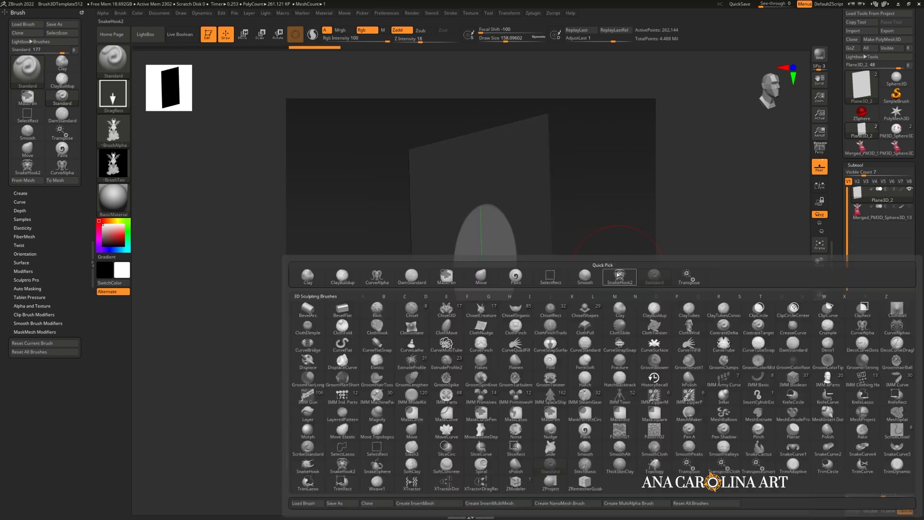
- Use the captured horn shape as the brush alpha, then return to the dragon-stamped sphere
left_click_drag(605, 304, 631, 386)
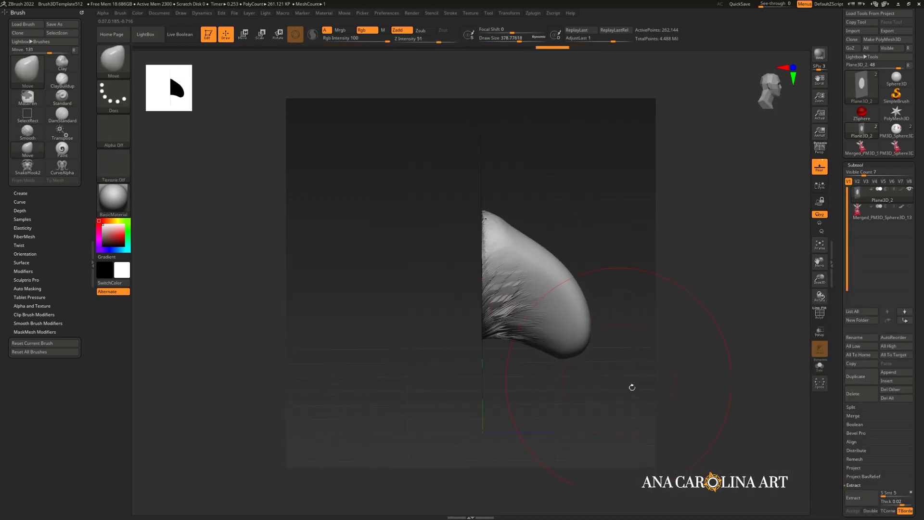
scroll(863, 396, "down", 5)
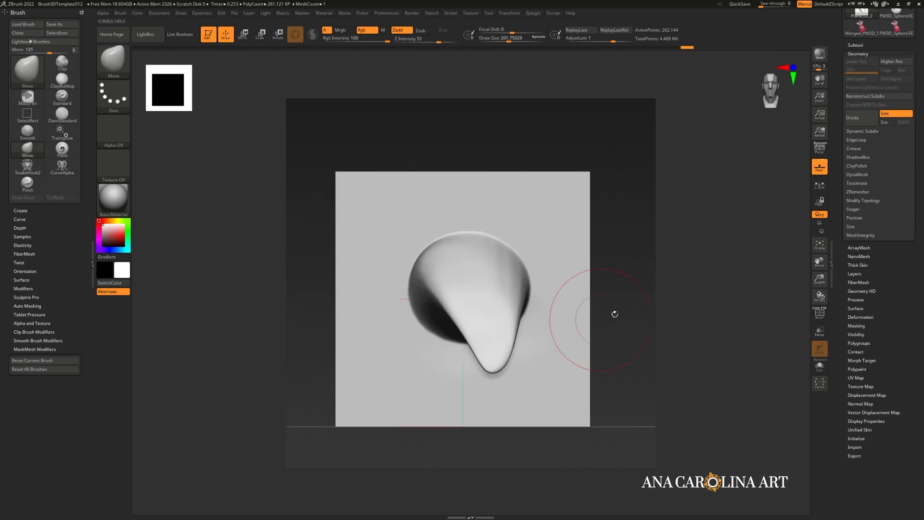
left_click(113, 130)
left_click(366, 251)
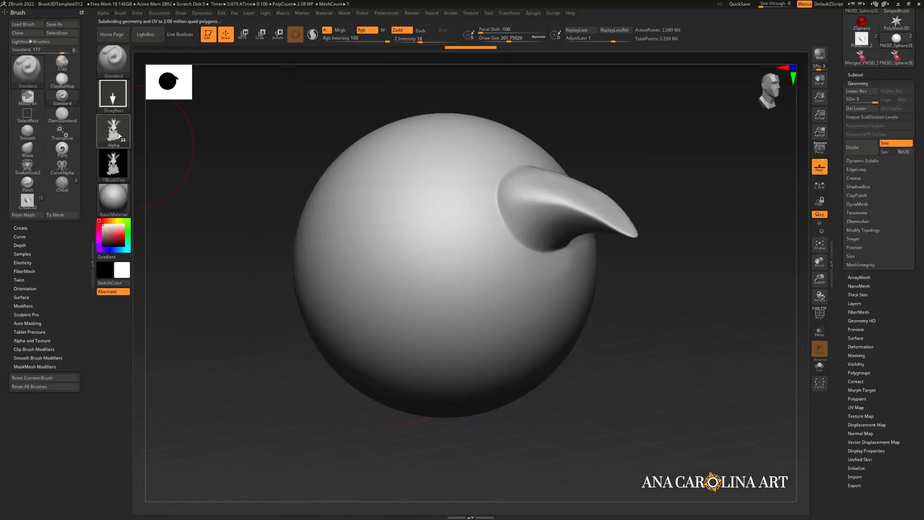
left_click(116, 132)
left_click(330, 234)
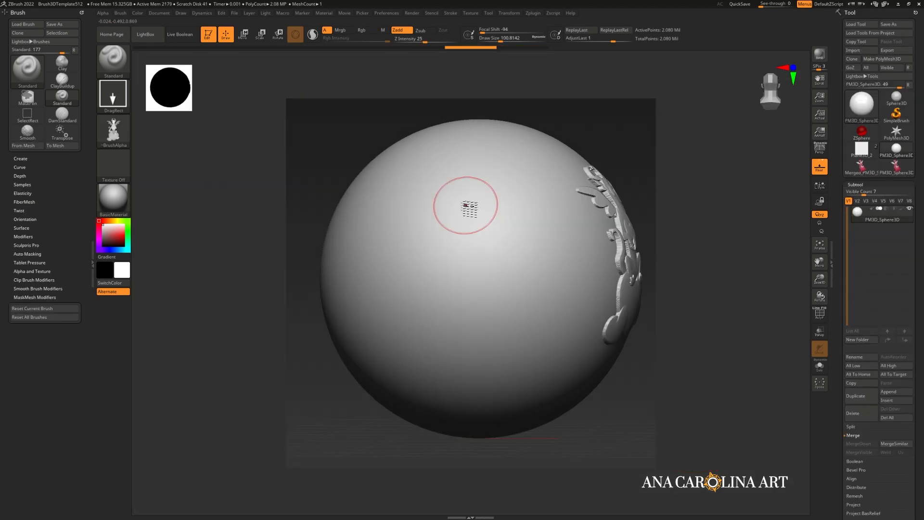
mouse_move(448, 205)
left_mouse_down()
mouse_move(449, 260)
mouse_move(491, 141)
left_mouse_up()
key("ctrl+z")
left_click_drag(346, 130, 315, 135)
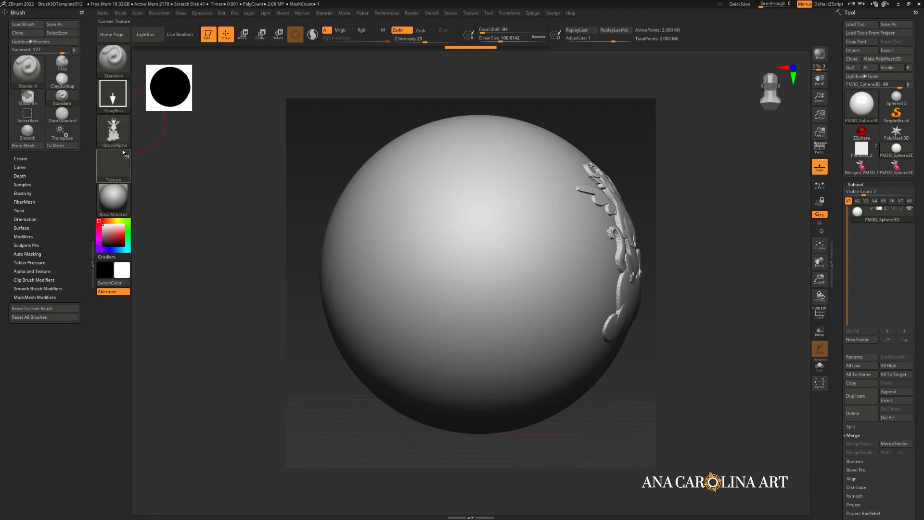
left_click(120, 105)
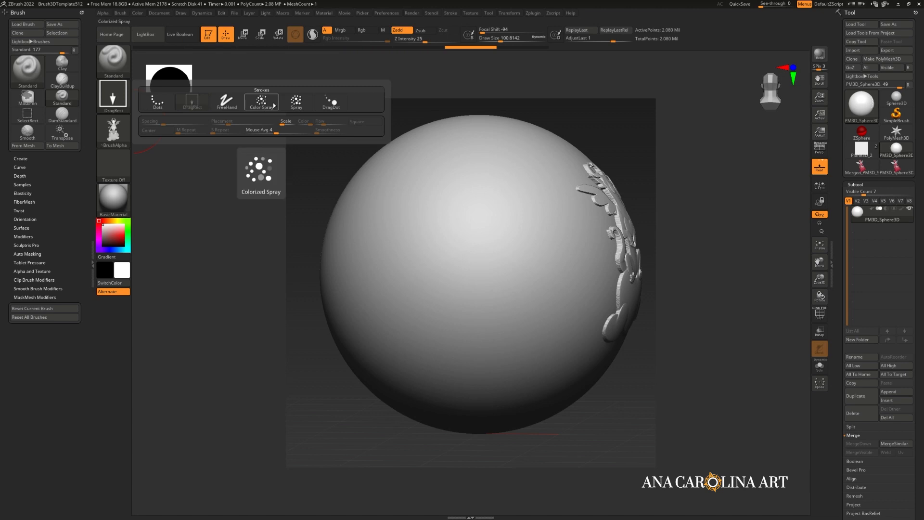
left_click(303, 107)
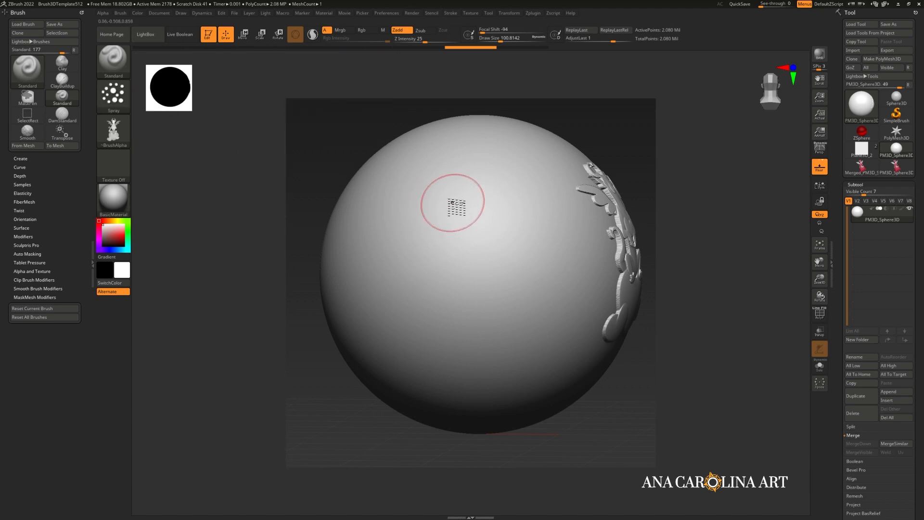
mouse_move(452, 210)
left_mouse_down()
mouse_move(538, 263)
mouse_move(447, 173)
left_mouse_up()
key("ctrl+z")
left_click(113, 106)
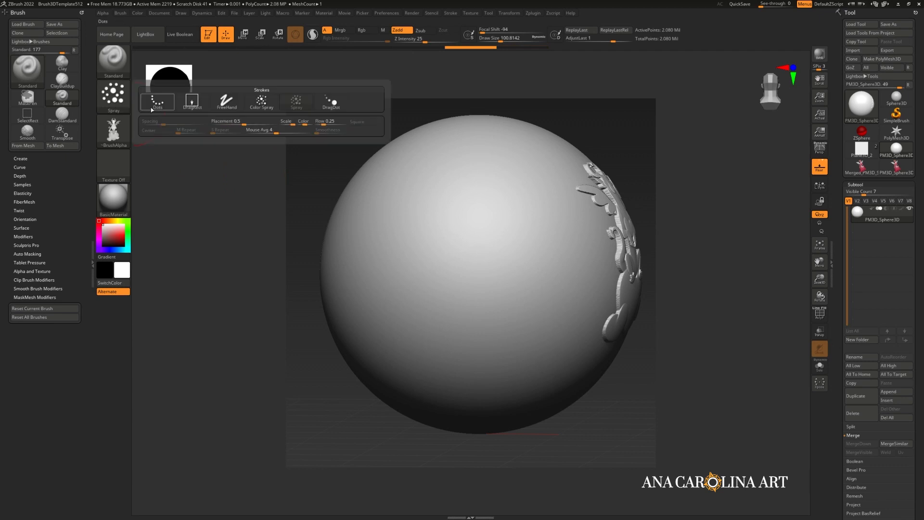
left_click(330, 102)
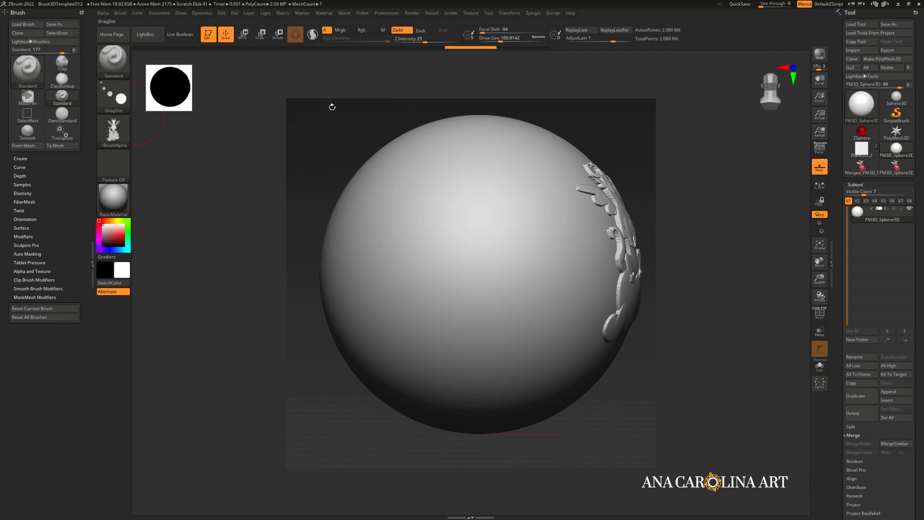
left_click_drag(497, 220, 504, 159)
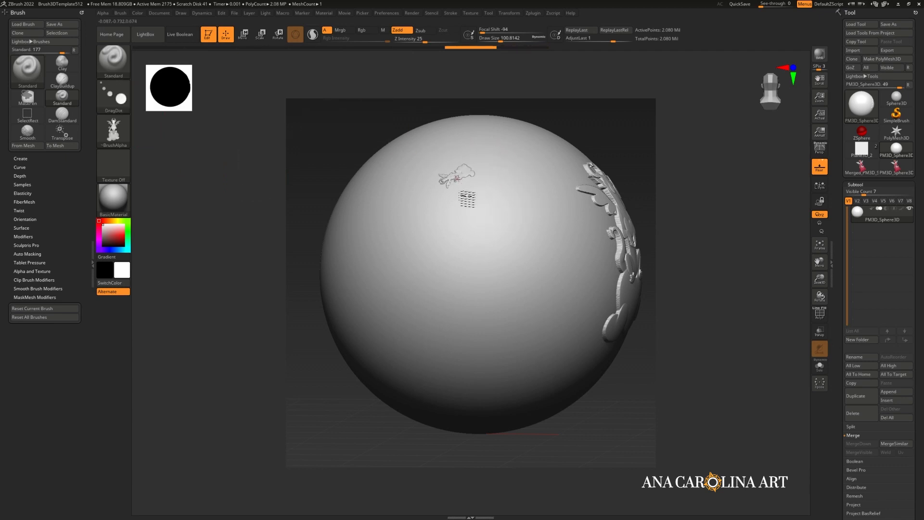
mouse_move(468, 198)
left_mouse_down()
mouse_move(482, 276)
mouse_move(480, 227)
mouse_move(430, 263)
mouse_move(491, 238)
mouse_move(433, 227)
mouse_move(470, 206)
mouse_move(449, 258)
left_mouse_up()
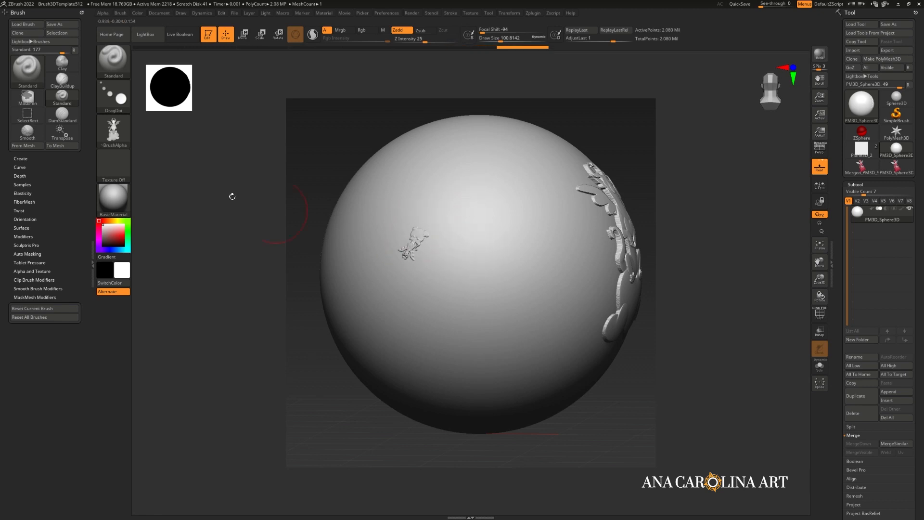
key("ctrl+z")
left_click(114, 94)
left_click(166, 97)
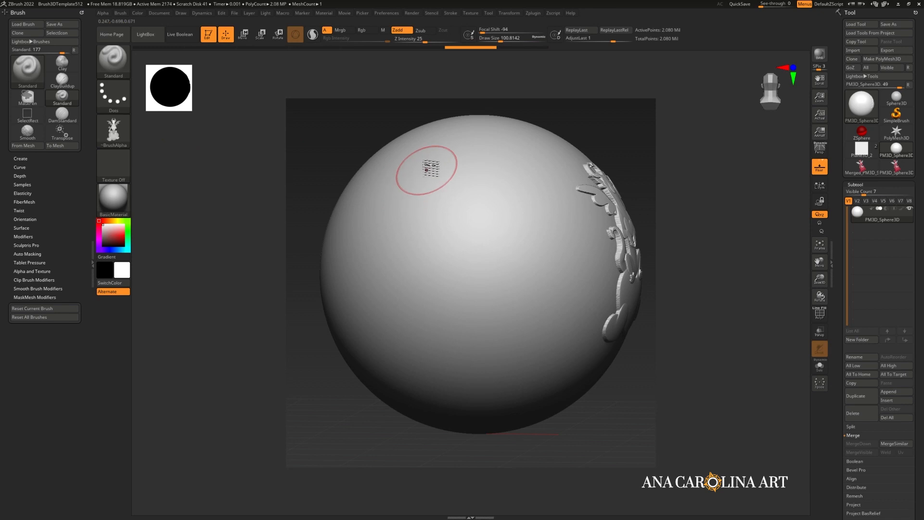
mouse_move(470, 162)
left_mouse_down()
mouse_move(486, 249)
mouse_move(483, 329)
mouse_move(404, 318)
mouse_move(428, 175)
left_mouse_up()
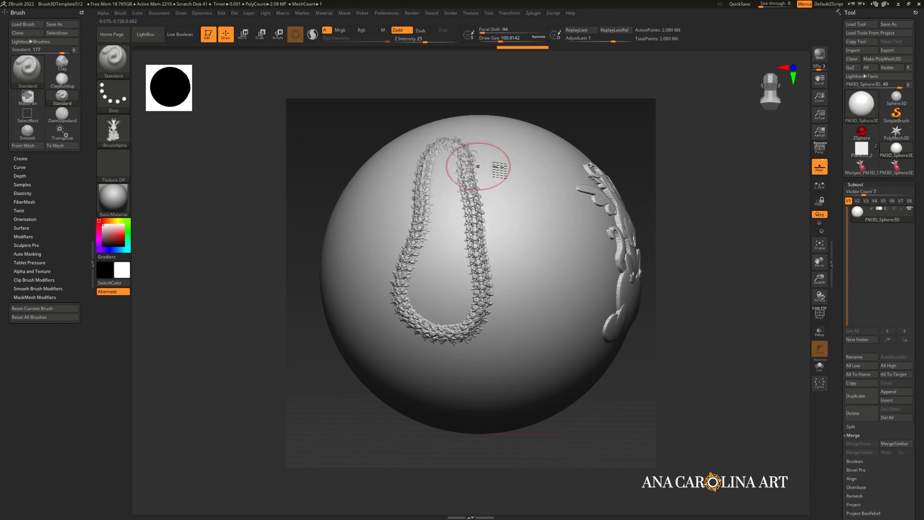
key("ctrl+z")
mouse_move(510, 158)
left_mouse_down()
mouse_move(506, 339)
mouse_move(427, 341)
mouse_move(439, 208)
left_mouse_up()
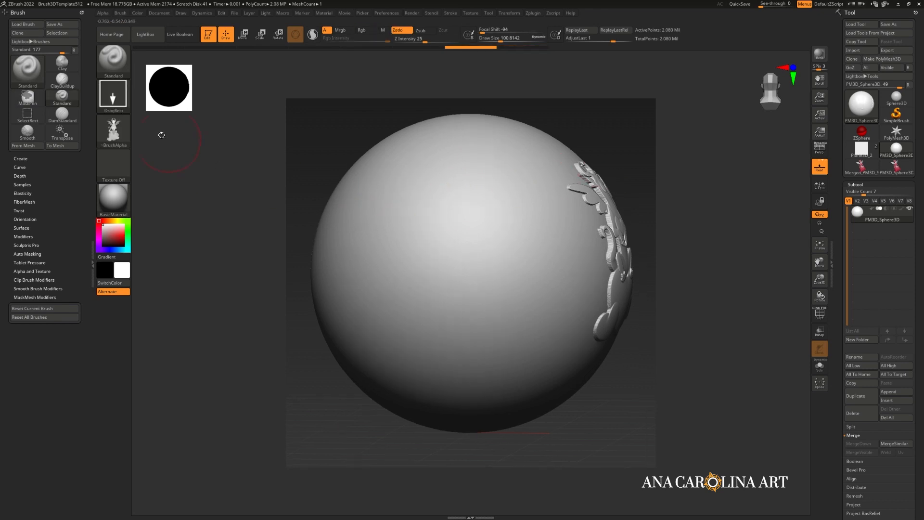
left_click(122, 105)
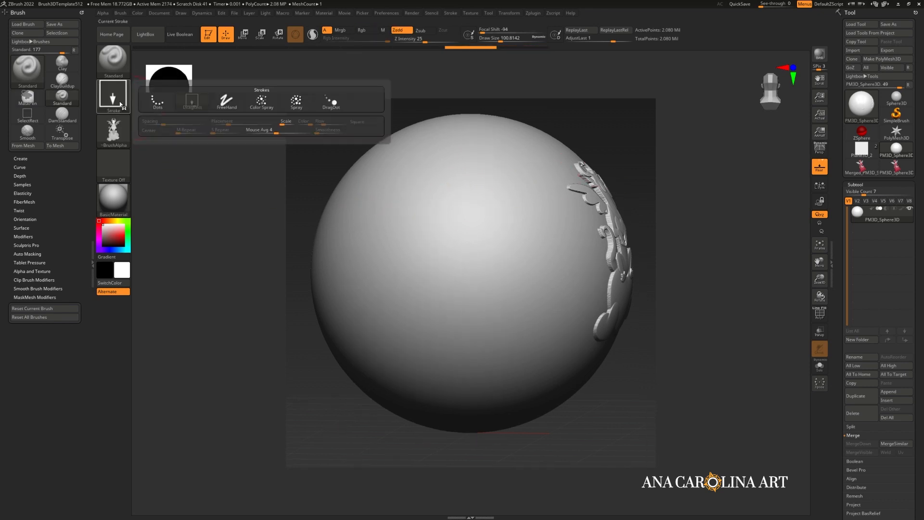
- Test-stamp the alpha, undo it and drop the brush falloff softness to zero
mouse_move(260, 145)
left_mouse_down()
mouse_move(477, 225)
mouse_move(561, 203)
mouse_move(512, 198)
left_mouse_up()
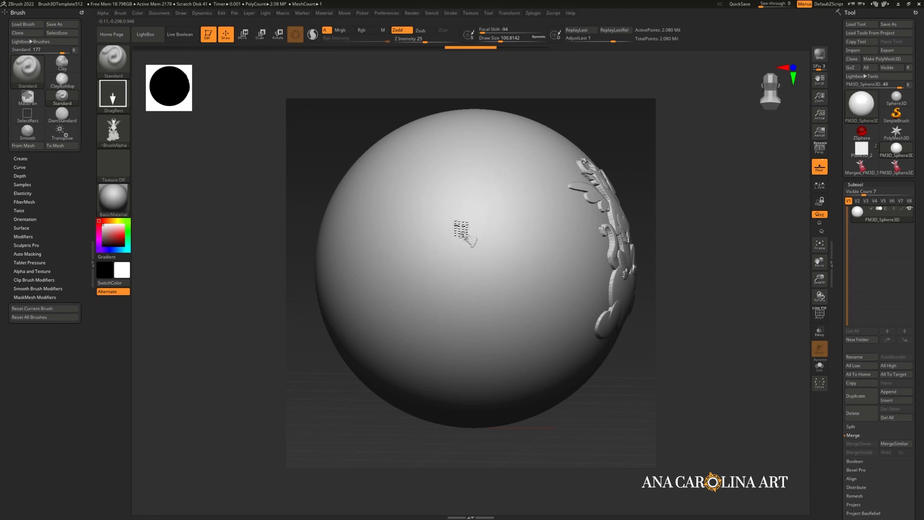
left_click_drag(512, 198, 523, 153)
key("ctrl+z")
key("space")
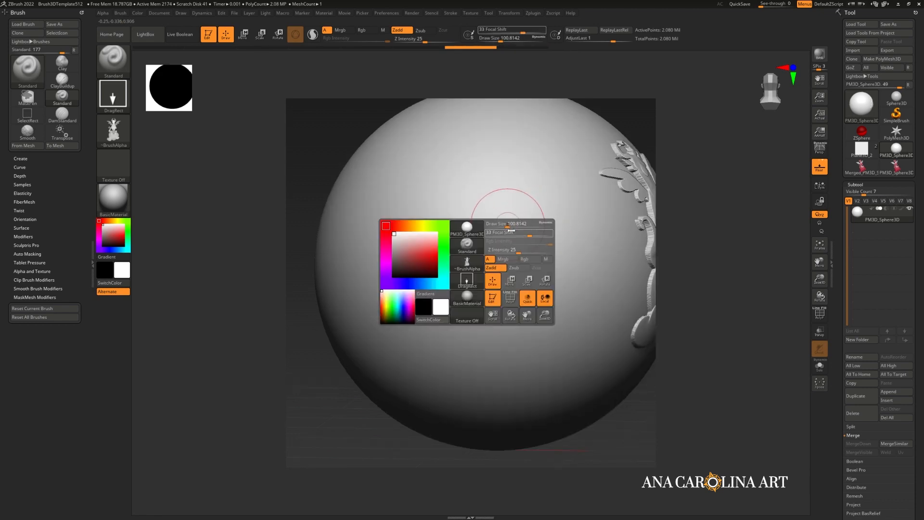
left_click_drag(529, 236, 519, 236)
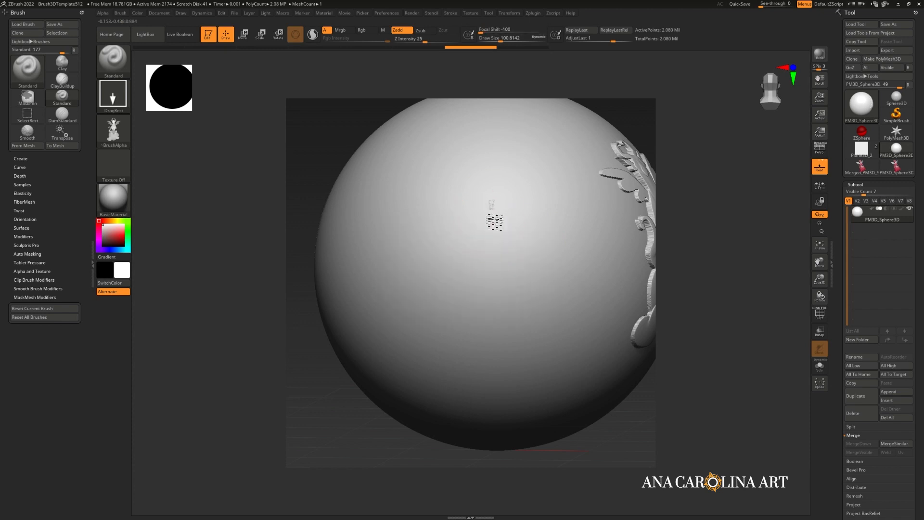
- Stamp and undo two dragon reliefs, lowering the brush Focal Shift to -100
left_click_drag(495, 209, 501, 57)
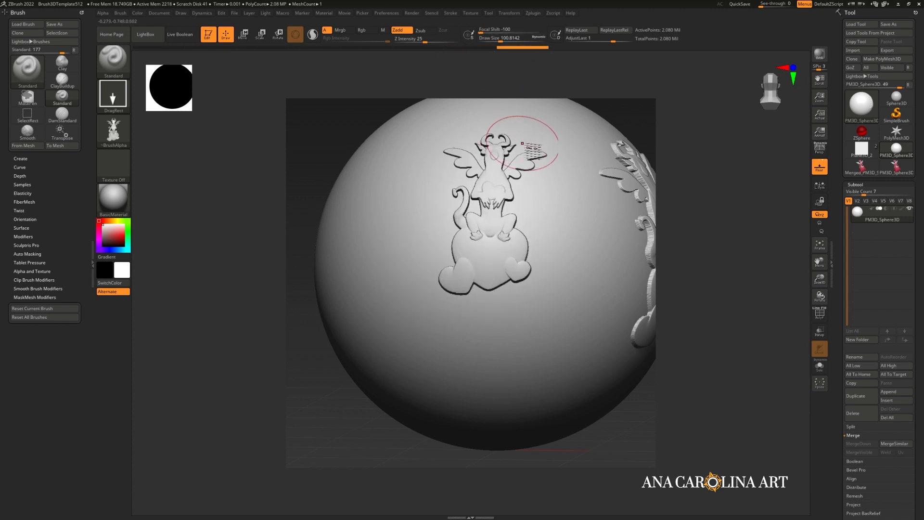
key("space")
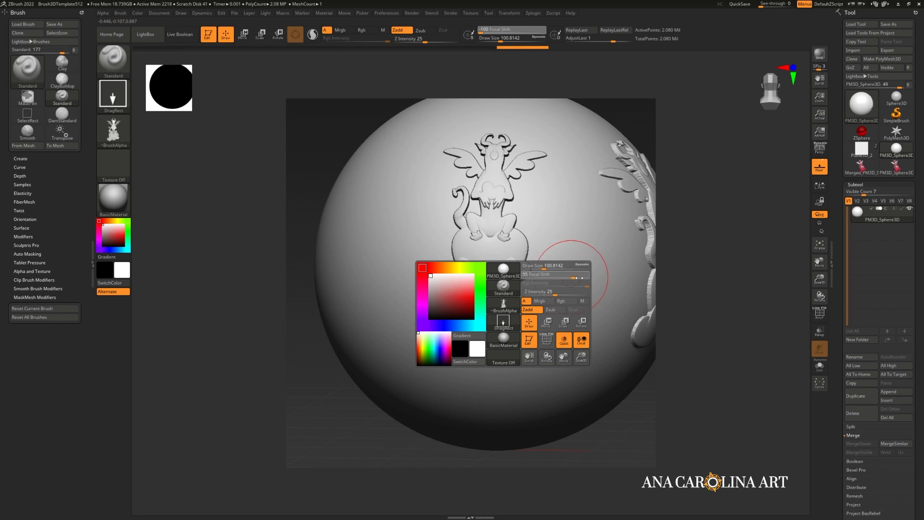
left_click_drag(593, 278, 582, 277)
left_click_drag(561, 247, 576, 143)
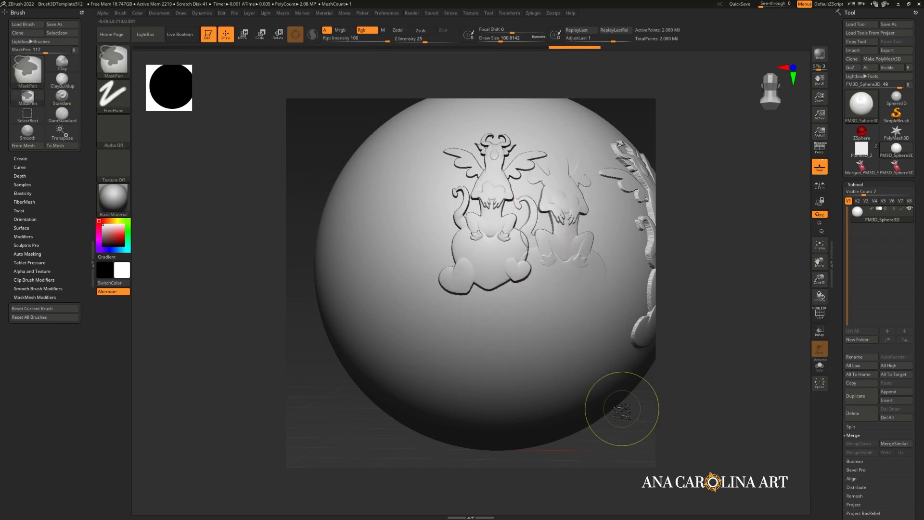
key("ctrl+z")
key("ctrl+z")
key("space")
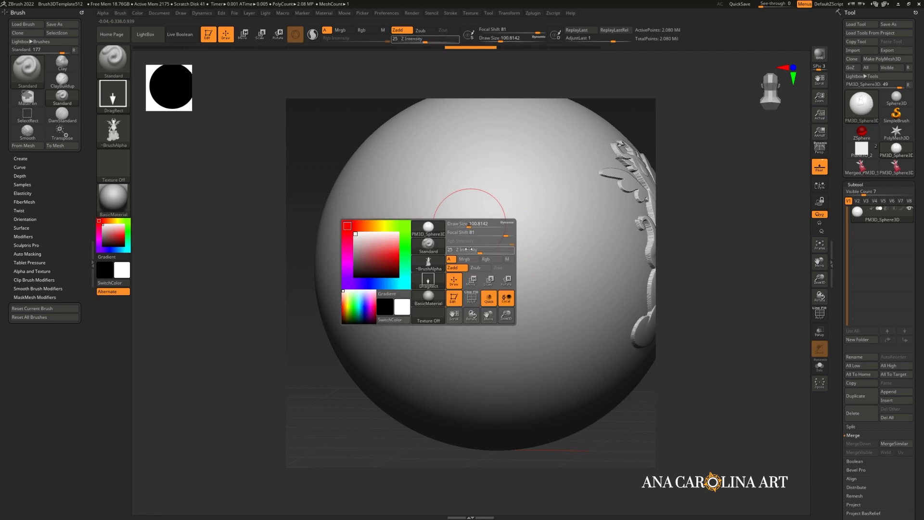
left_click_drag(476, 233, 462, 236)
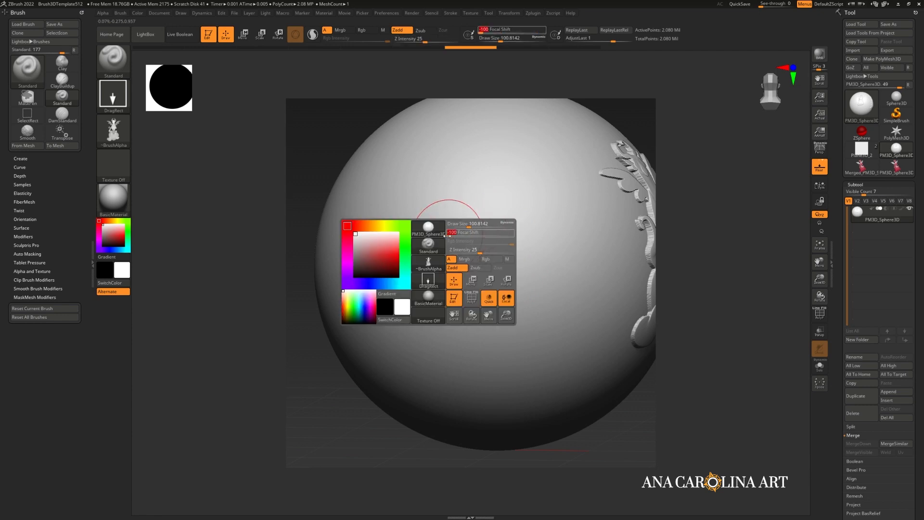
key("space")
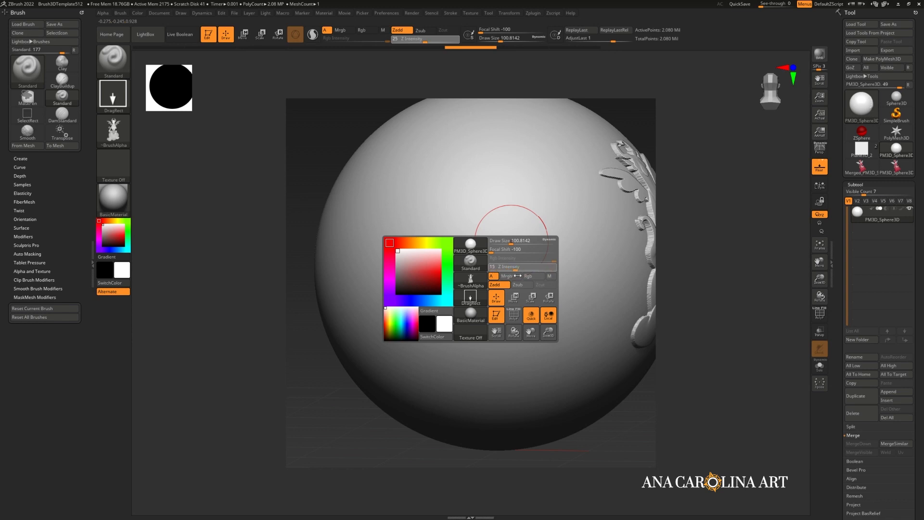
- Stamp a dragon relief on the sphere and set a new Z Intensity value
left_click_drag(503, 250, 503, 107)
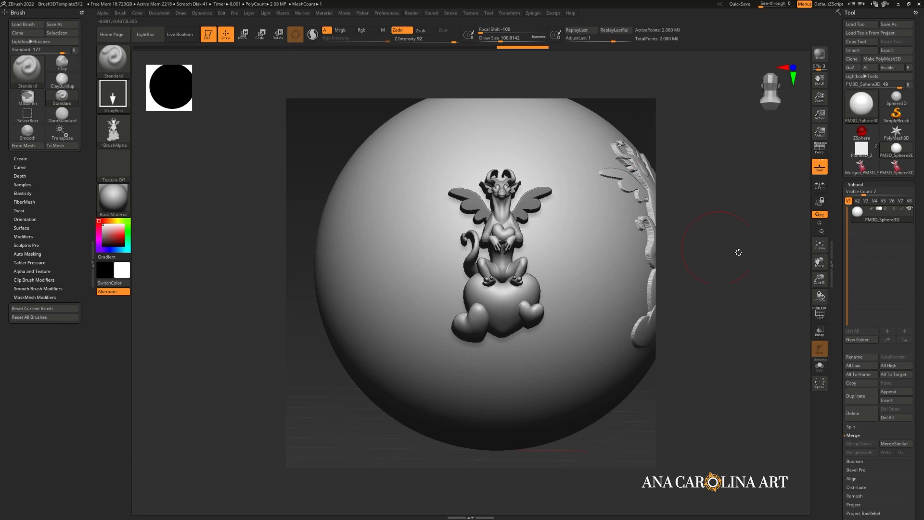
mouse_move(736, 252)
left_mouse_down()
mouse_move(738, 275)
mouse_move(722, 276)
left_mouse_up()
left_click_drag(611, 283, 552, 281)
key("space")
left_click(566, 304)
type("3")
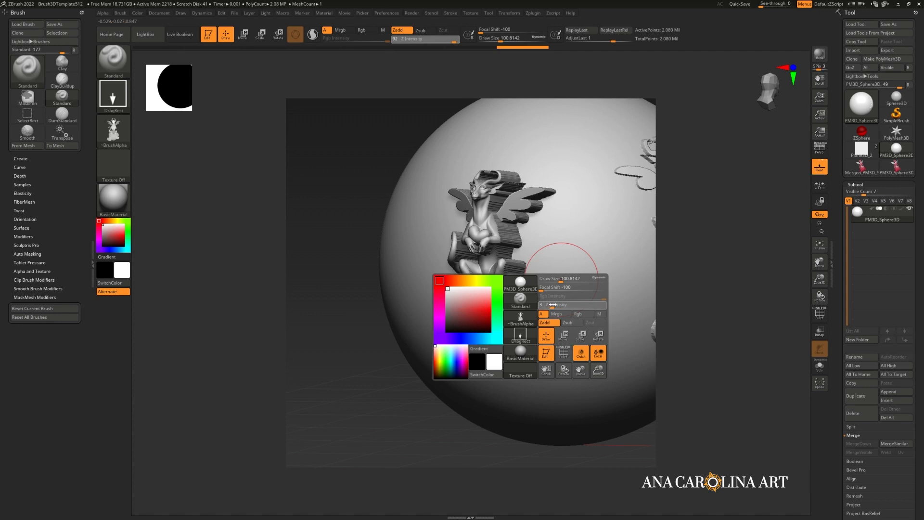
key("Return")
- Stamp large dragon-on-heart reliefs on the sphere's front, right side and centre
mouse_move(678, 274)
left_mouse_down()
mouse_move(671, 274)
mouse_move(715, 289)
mouse_move(725, 282)
left_mouse_up()
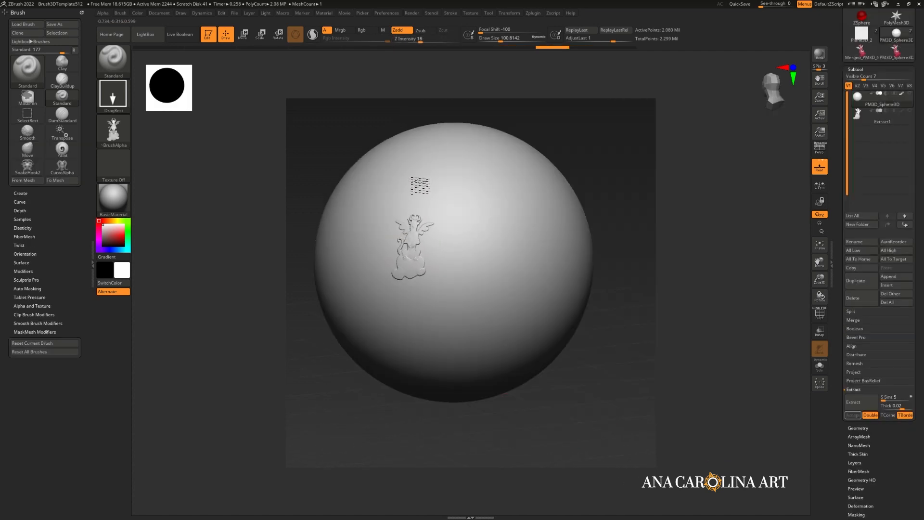
left_click_drag(419, 185, 419, 71)
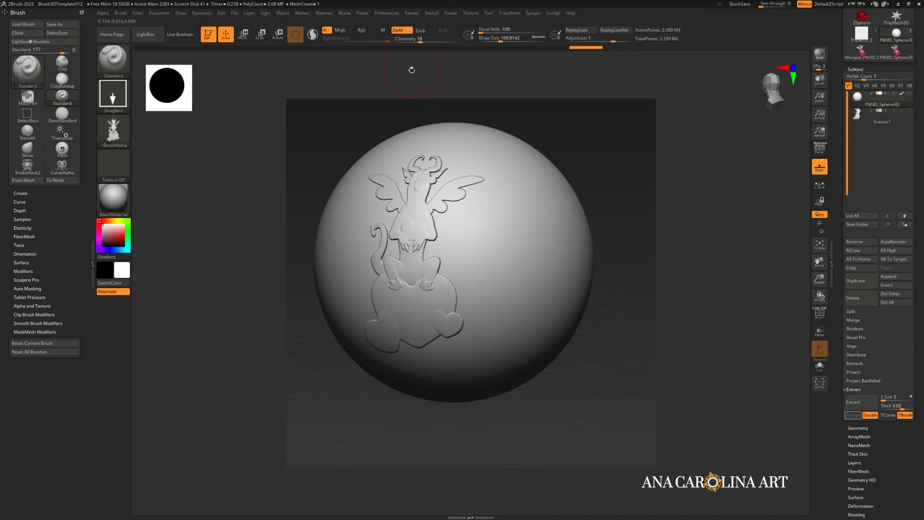
left_click_drag(628, 220, 544, 220)
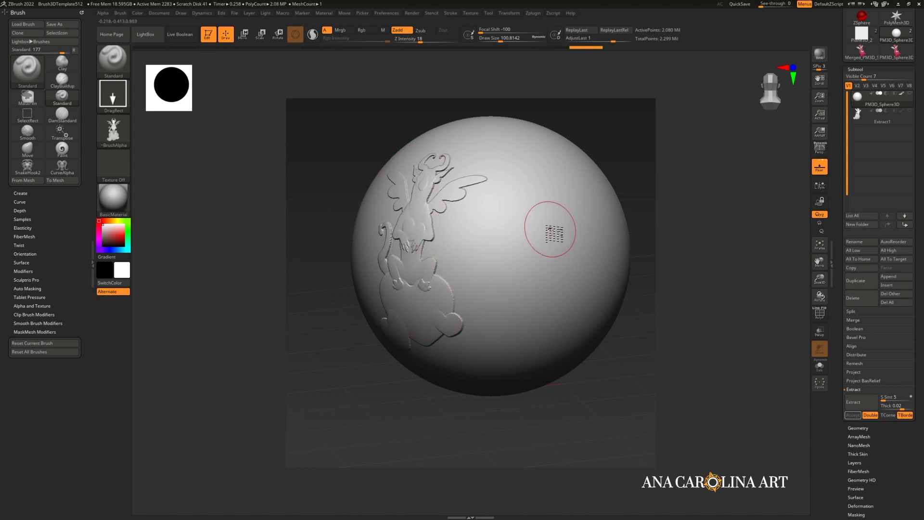
left_click_drag(554, 237, 543, 69)
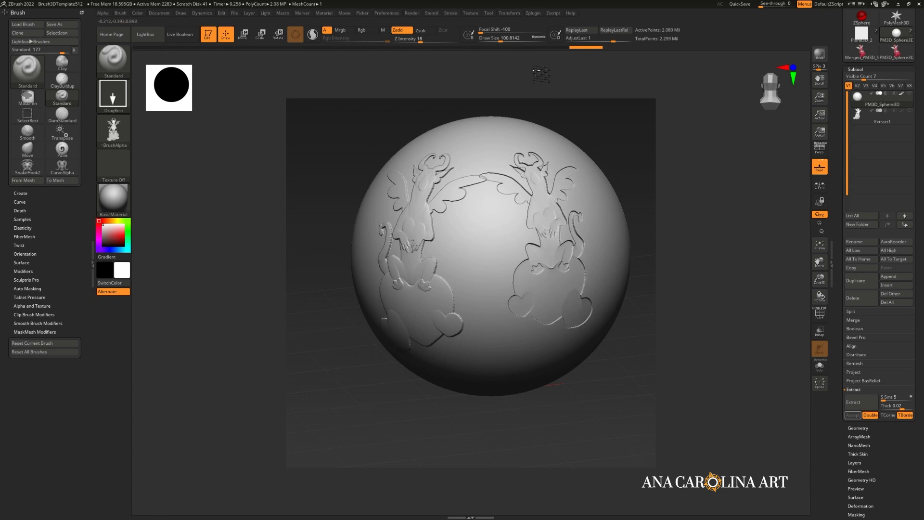
left_click_drag(546, 82, 626, 141)
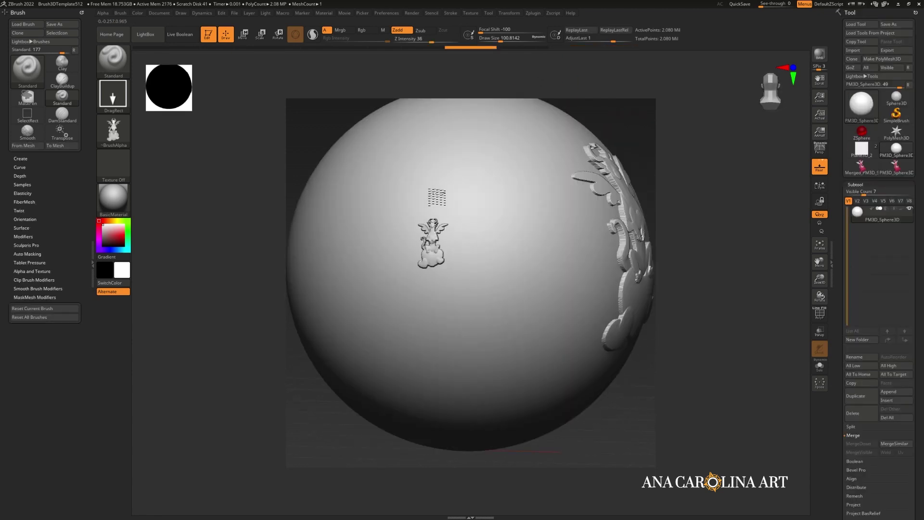
left_click_drag(442, 144, 439, 124)
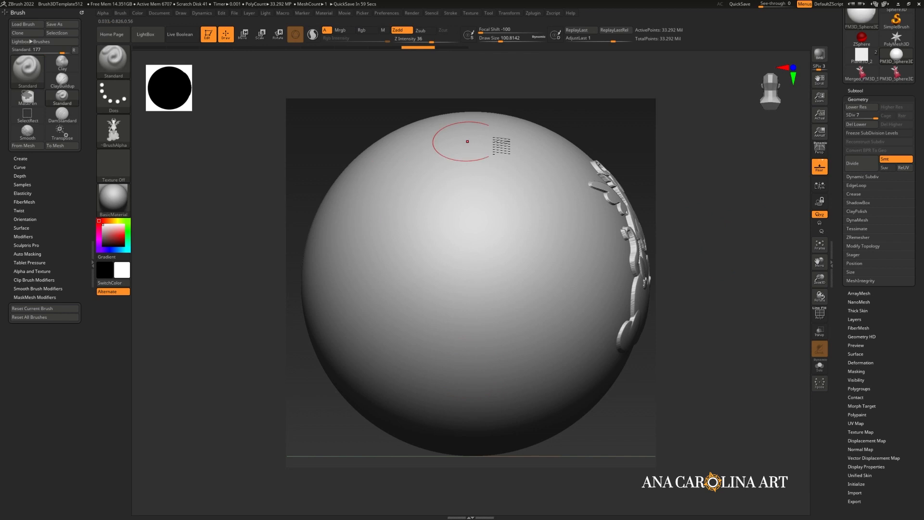
- Lay a chain of dragon stamps up the sphere, inspect it and undo it
left_click_drag(450, 355, 451, 166)
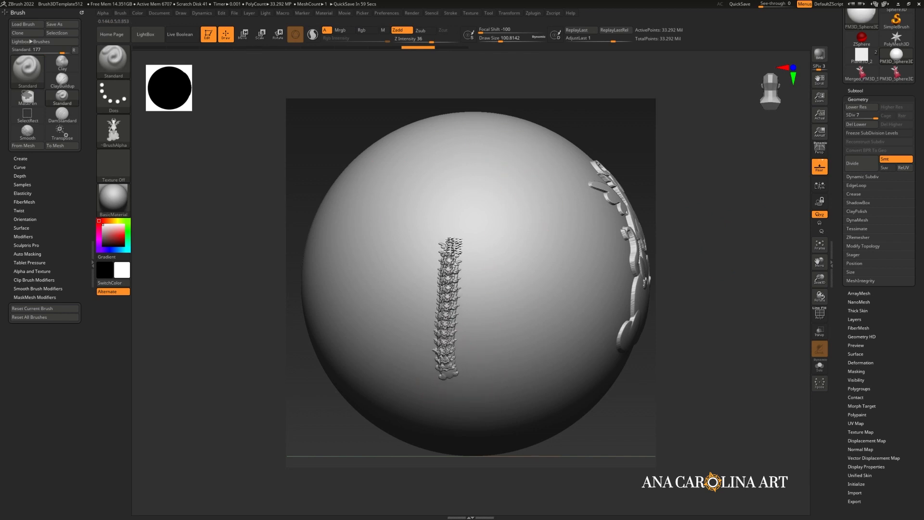
right_click_drag(454, 165, 495, 271)
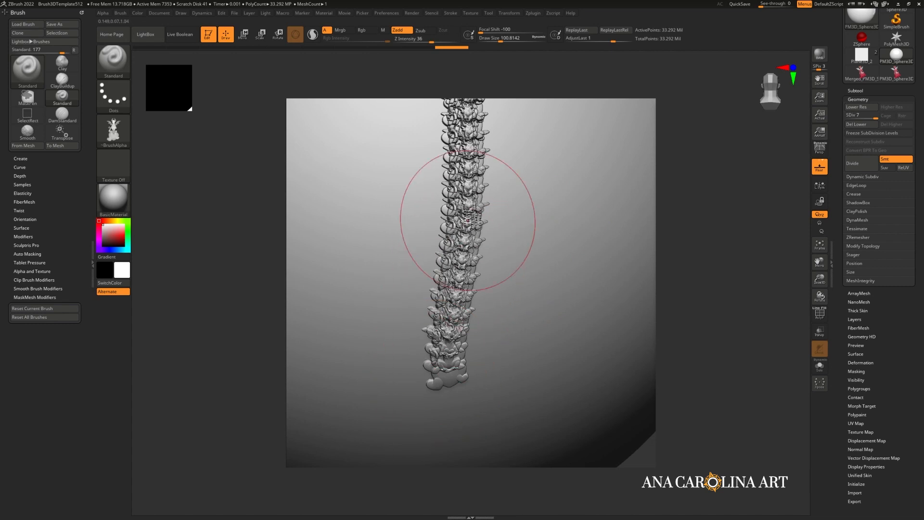
right_click_drag(690, 241, 632, 210, "ctrl")
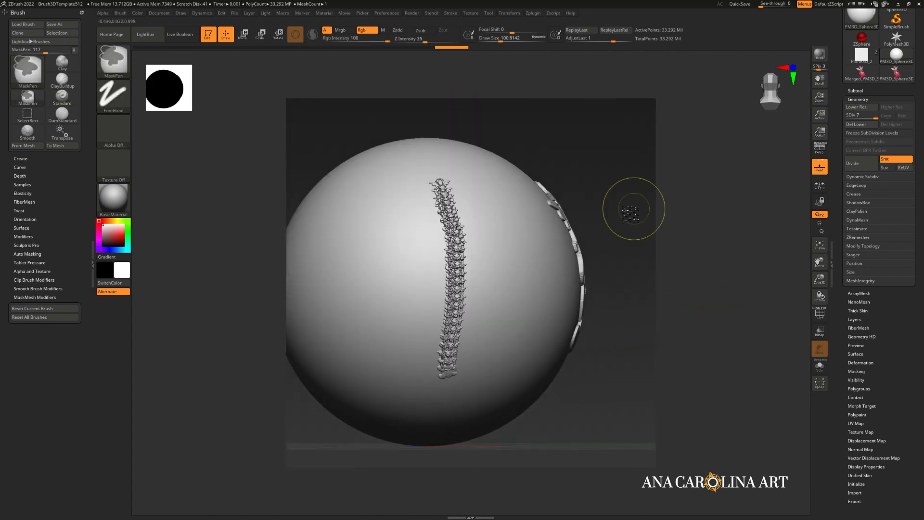
key("ctrl+z")
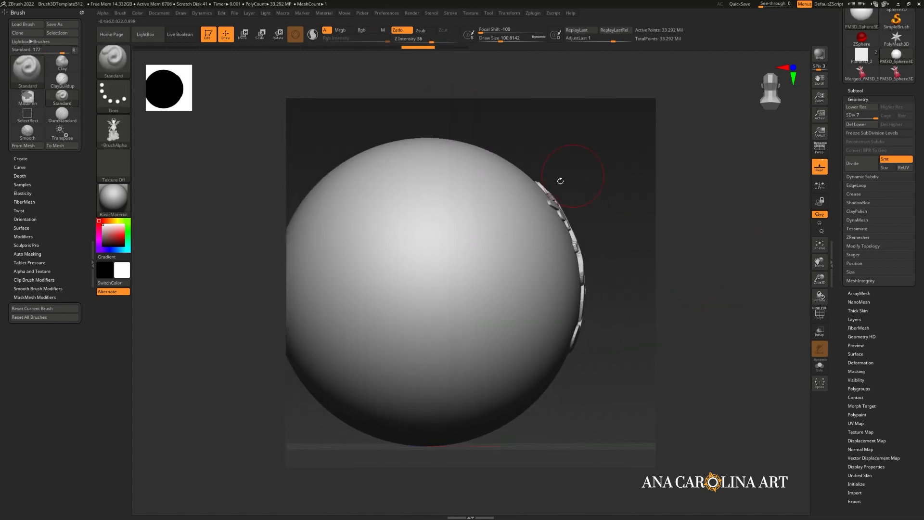
right_click_drag(557, 181, 399, 390)
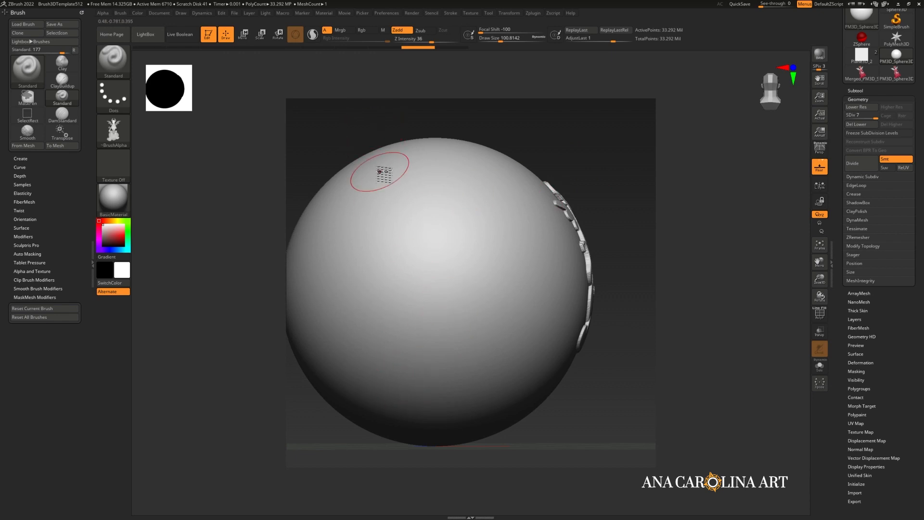
- Adjust the Lazy Mouse options in the Stroke settings and reframe the sphere
left_click(448, 13)
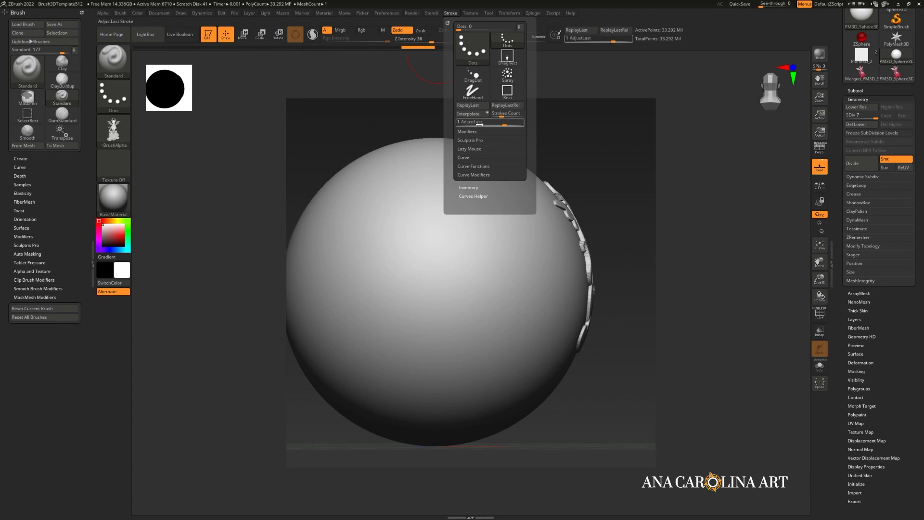
left_click(478, 151)
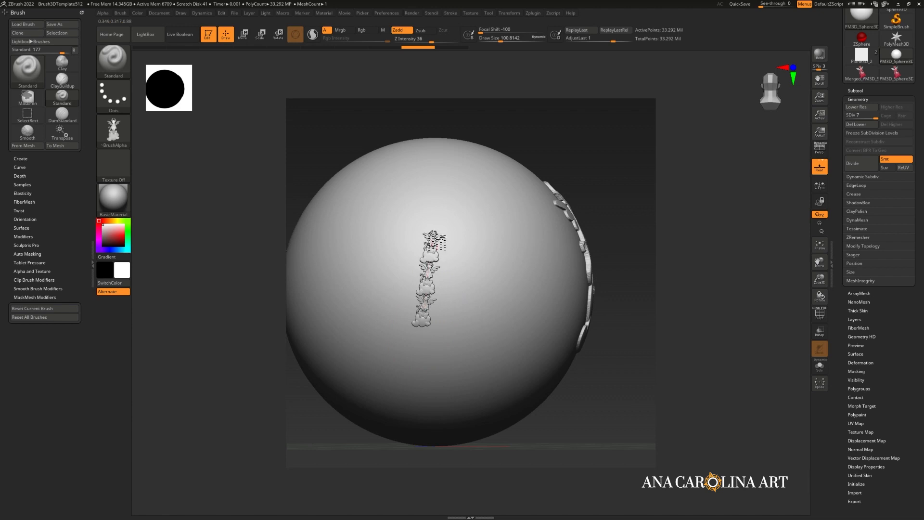
mouse_move(437, 209)
right_mouse_down()
mouse_move(547, 165)
mouse_move(567, 207)
right_mouse_up()
key("ctrl")
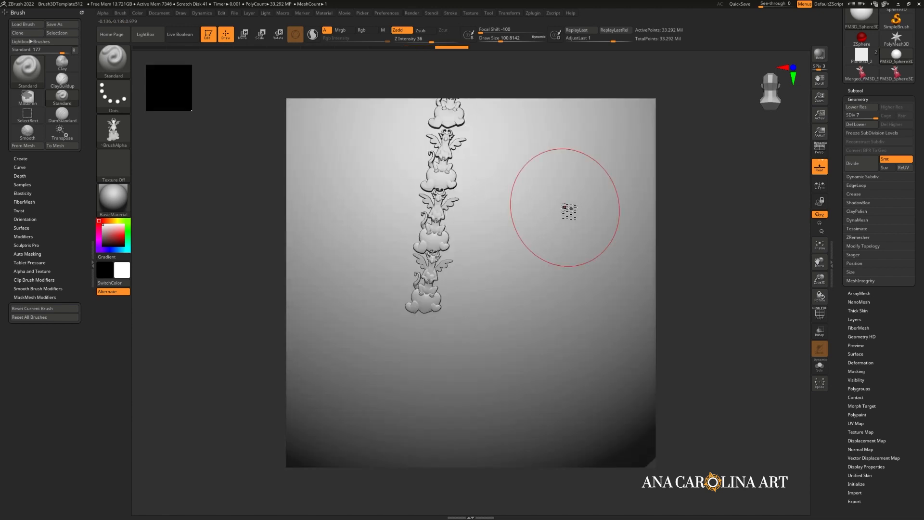
left_click(451, 12)
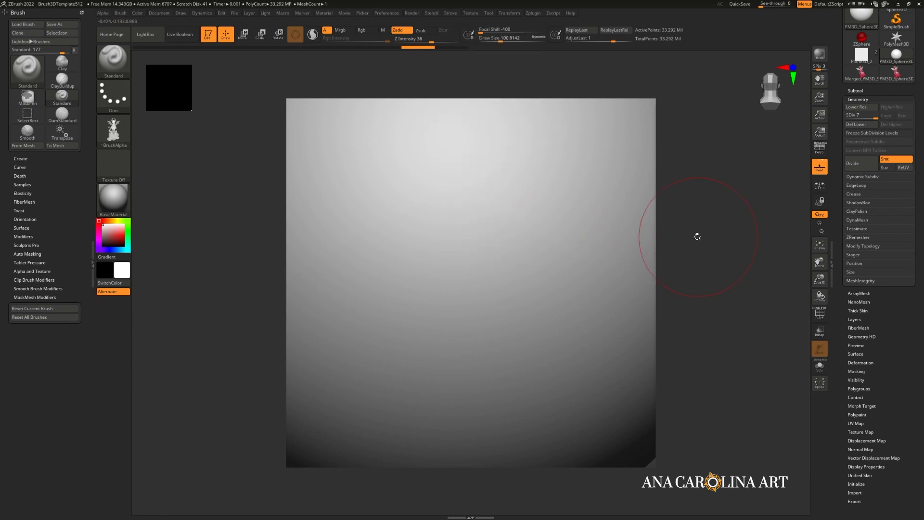
key("f")
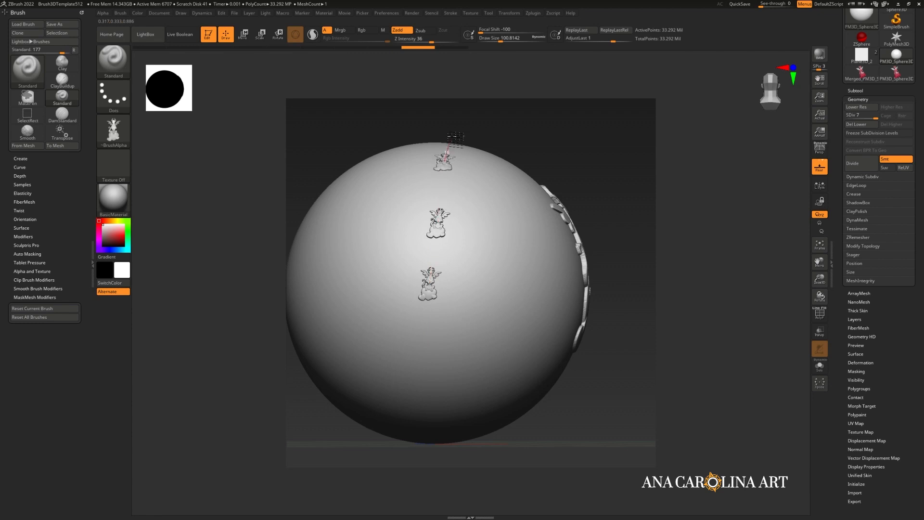
- Scatter small dragon-on-heart stamps across one side of the sphere
left_click_drag(454, 138, 494, 308)
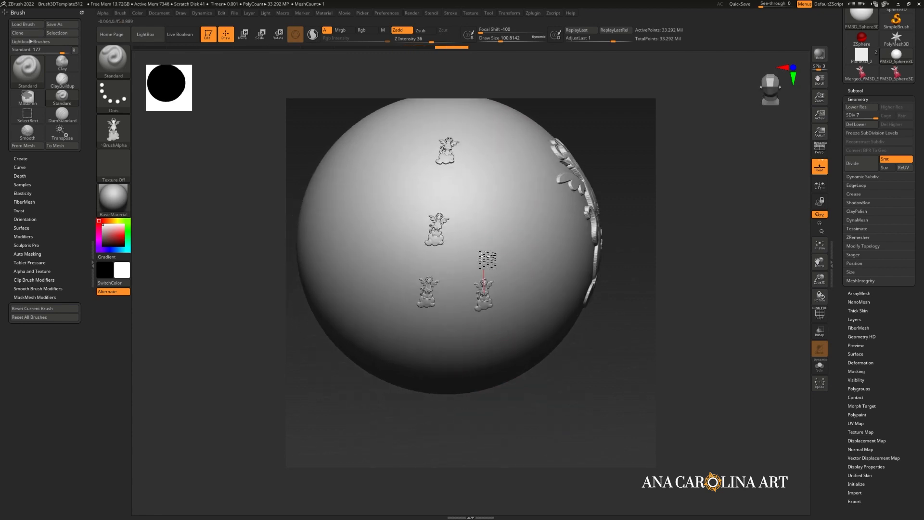
left_click_drag(490, 135, 490, 136)
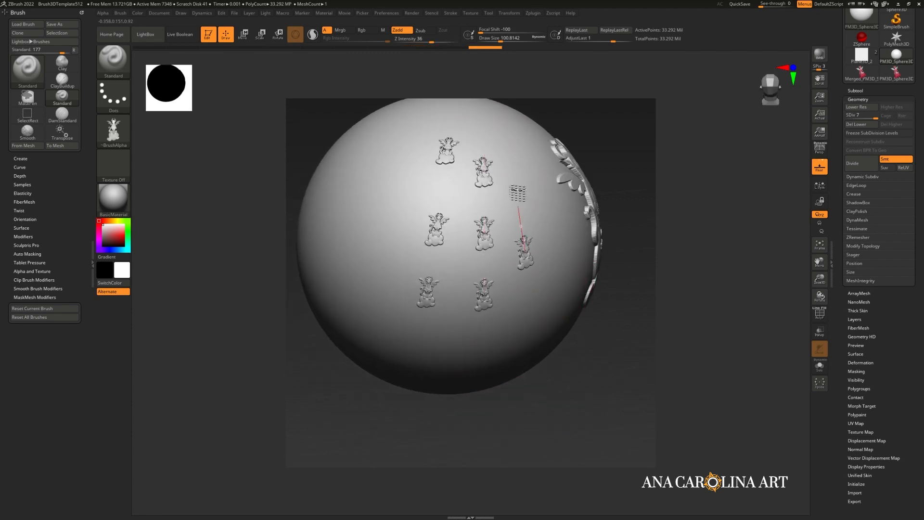
left_click_drag(516, 189, 514, 192)
left_click(451, 13)
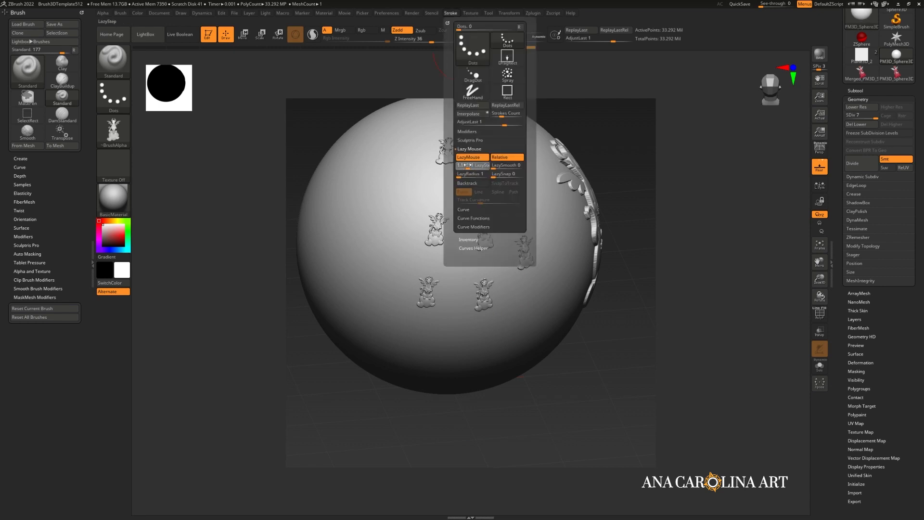
left_click_drag(375, 253, 379, 241)
left_click_drag(380, 222, 391, 197)
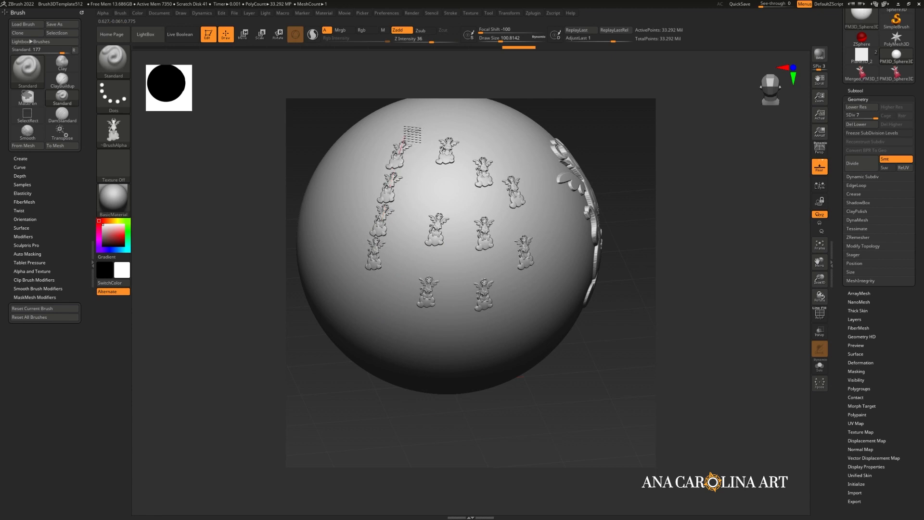
left_click_drag(622, 318, 286, 138)
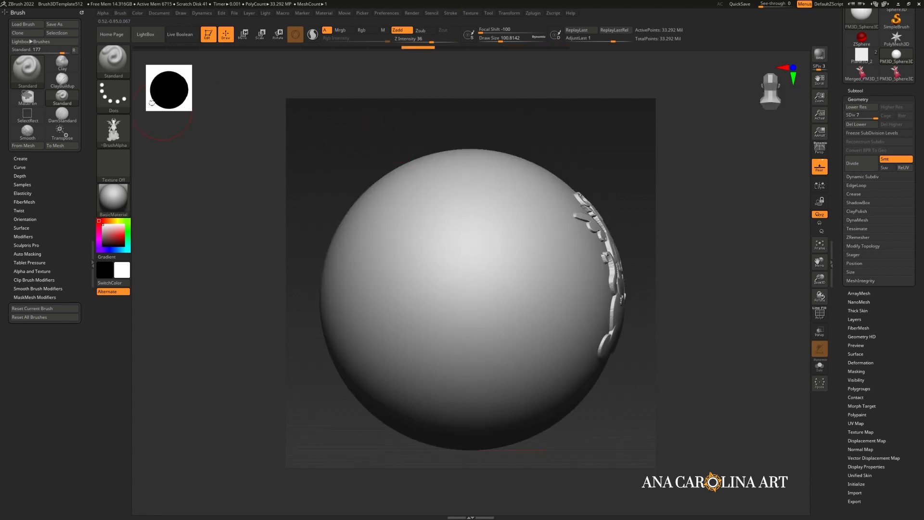
- Set the stroke to DragRect with the dragon alpha and stamp a dragon-shaped mask on the sphere
key("ctrl")
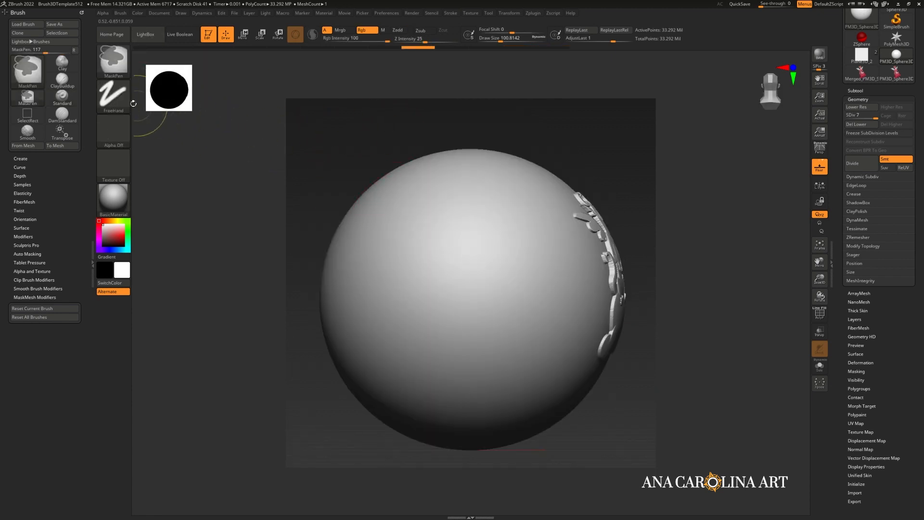
mouse_move(113, 60)
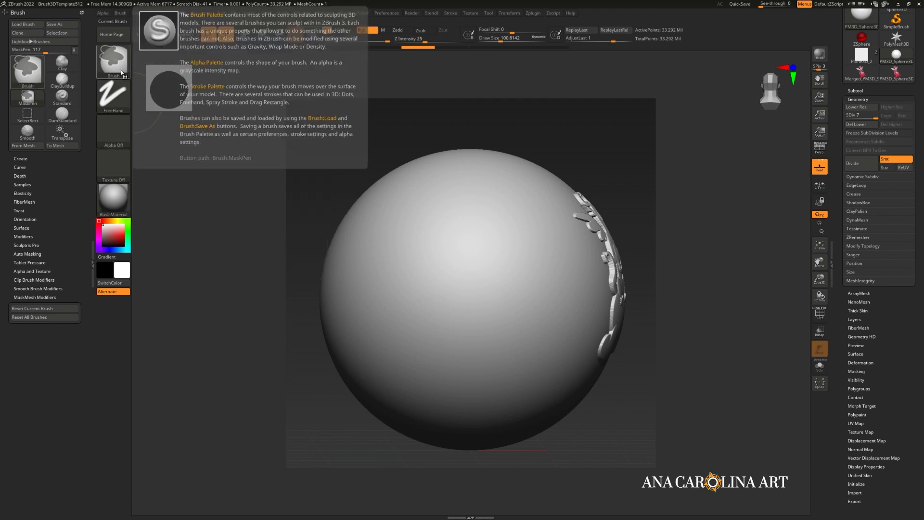
left_click(113, 94)
left_click(184, 106)
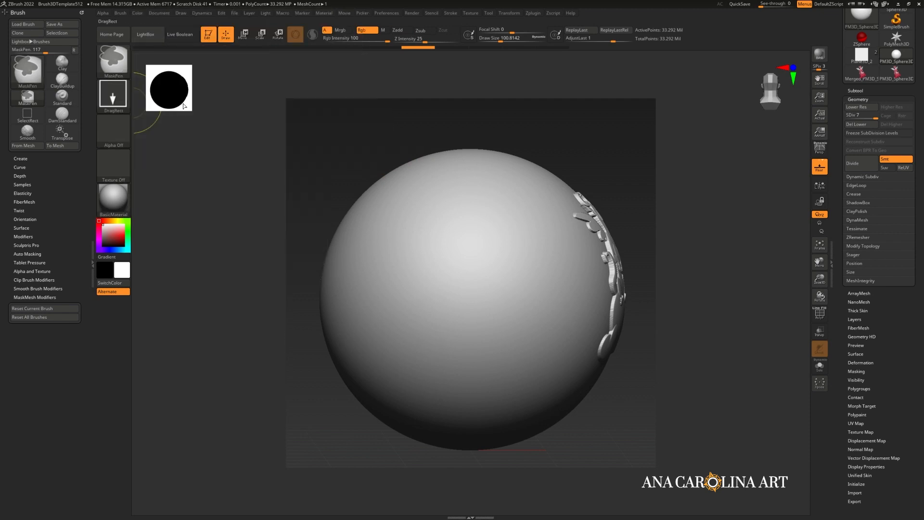
left_click(116, 134)
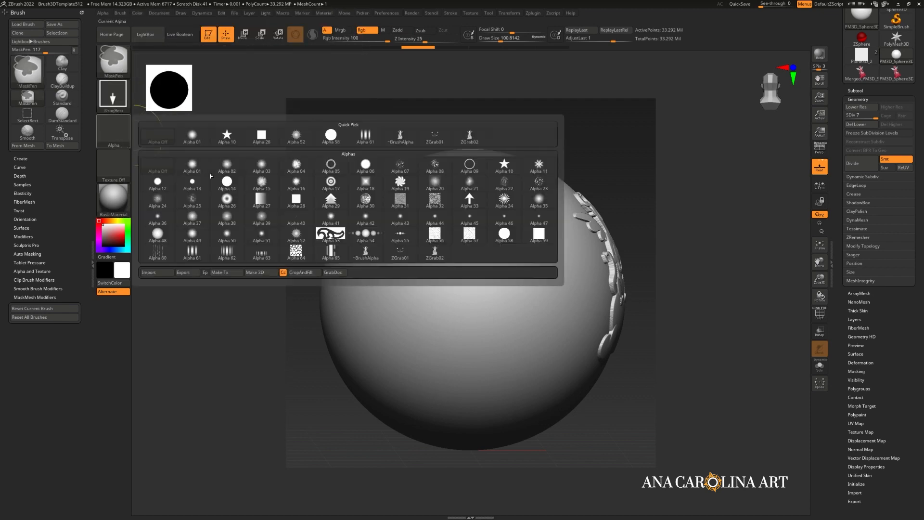
left_click(435, 254)
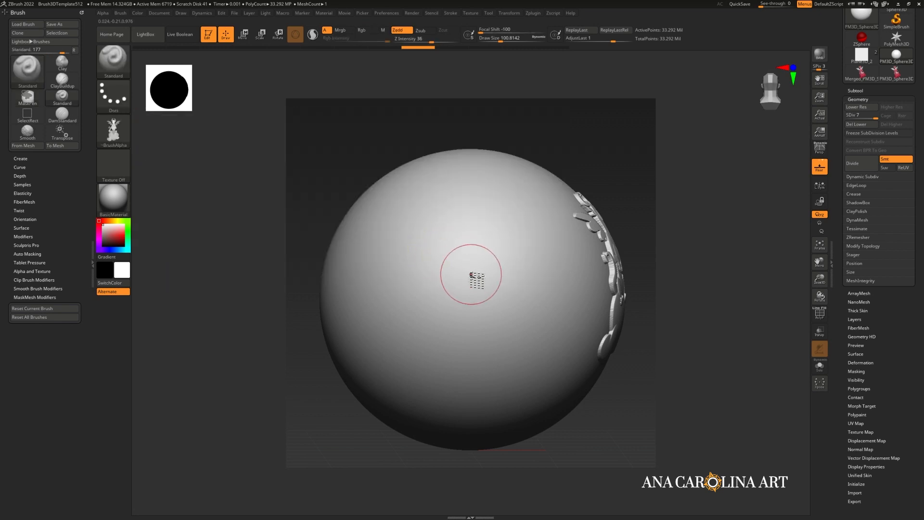
mouse_move(476, 270)
left_mouse_down("ctrl")
mouse_move(578, 107)
mouse_move(360, 262)
left_mouse_up("ctrl")
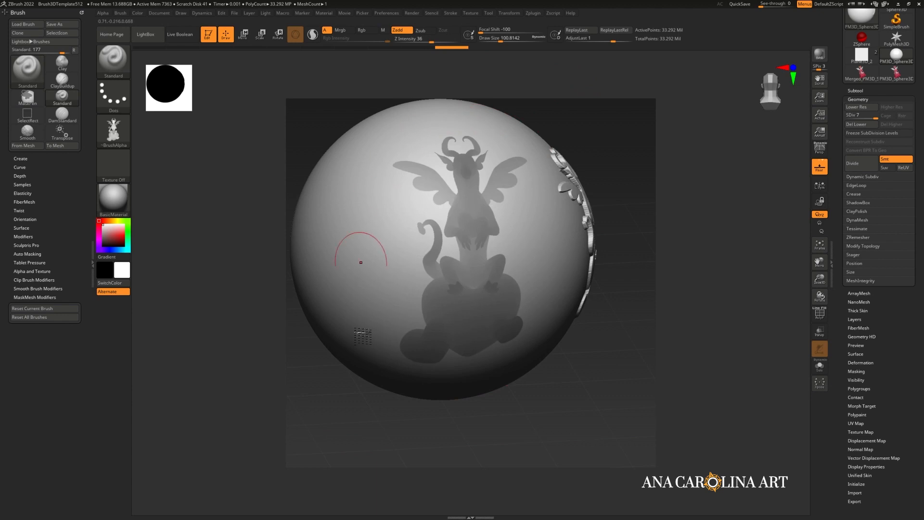
- Paint over the masked dragon silhouette to fill it, then view the horn model
mouse_move(588, 387)
left_mouse_down()
mouse_move(600, 456)
mouse_move(540, 432)
mouse_move(567, 435)
mouse_move(582, 421)
left_mouse_up()
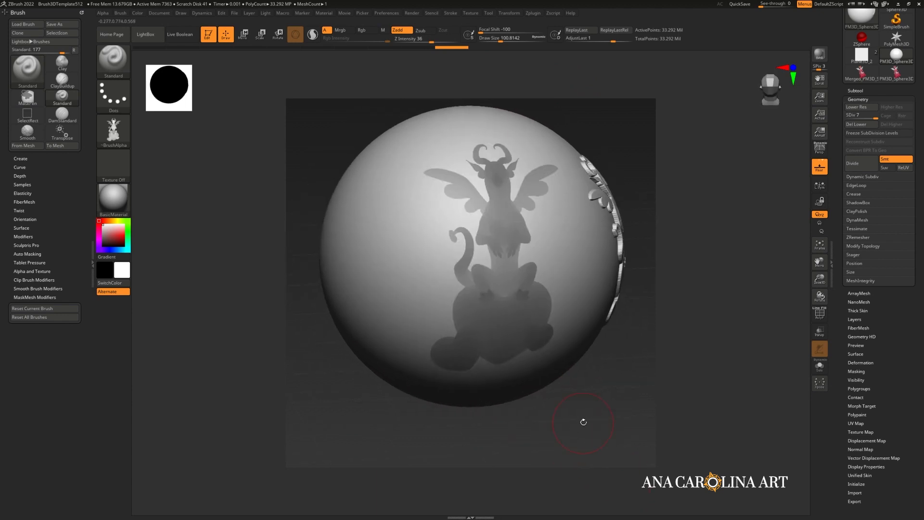
key("ctrl")
mouse_move(462, 174)
left_mouse_down()
mouse_move(433, 192)
mouse_move(535, 213)
left_mouse_up()
left_click_drag(519, 361, 440, 325)
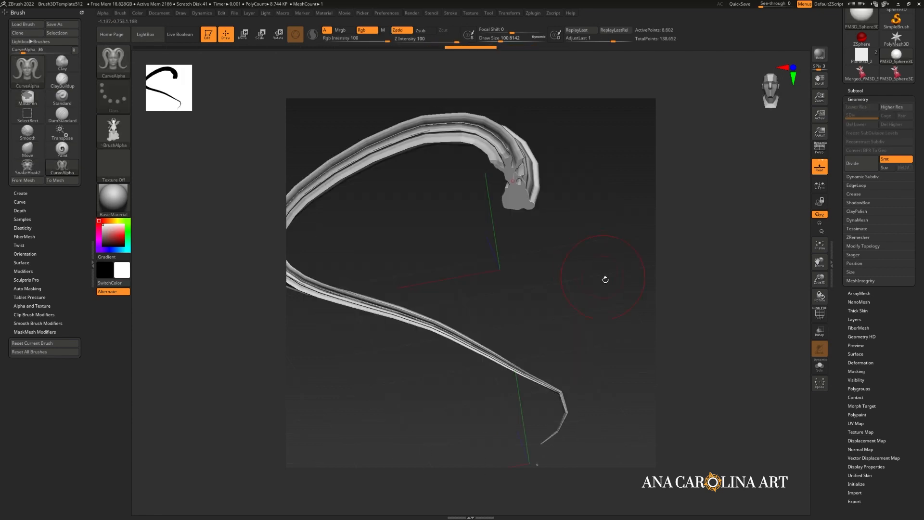
left_click_drag(601, 289, 606, 289)
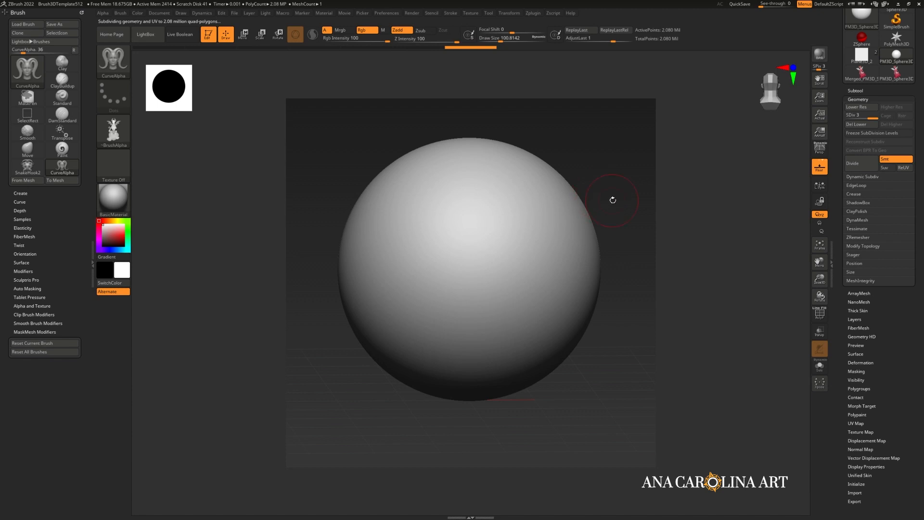
- Stamp a large dragon-silhouette mask on the sphere and sharpen it with SharpenMask
left_click_drag(611, 202, 619, 202)
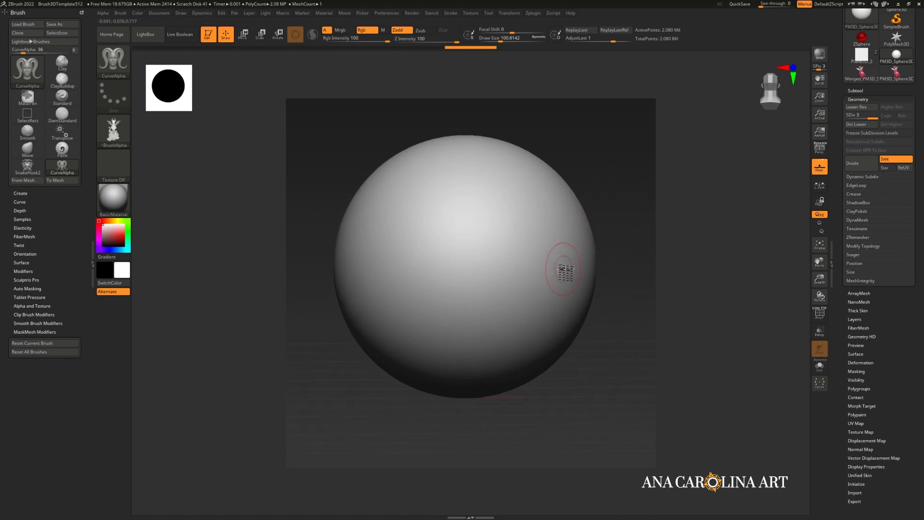
mouse_move(482, 241)
left_mouse_down("ctrl")
mouse_move(389, 128)
mouse_move(488, 64)
left_mouse_up("ctrl")
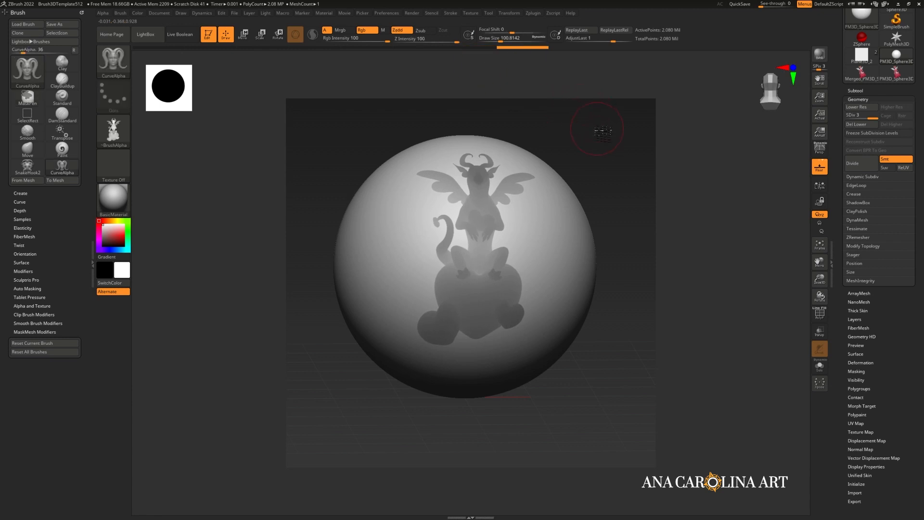
left_click_drag(603, 131, 625, 161)
scroll(901, 348, "down", 1)
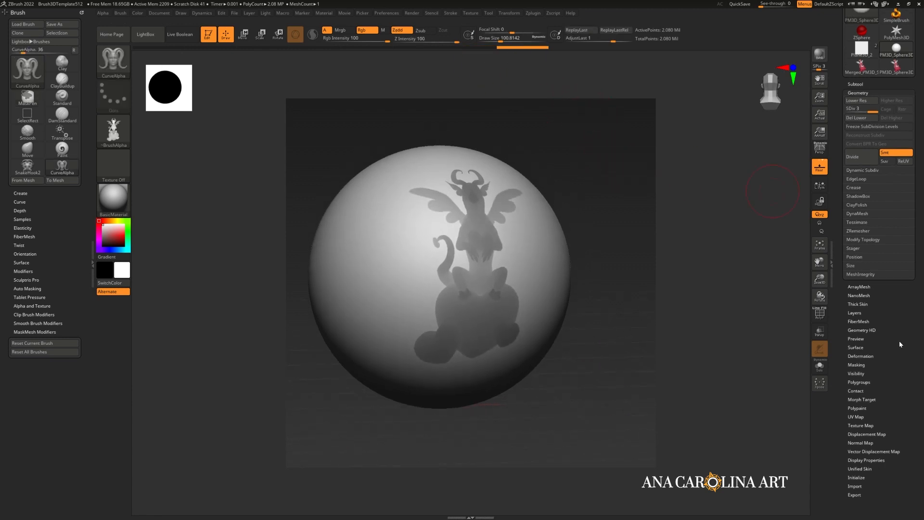
scroll(899, 340, "down", 1)
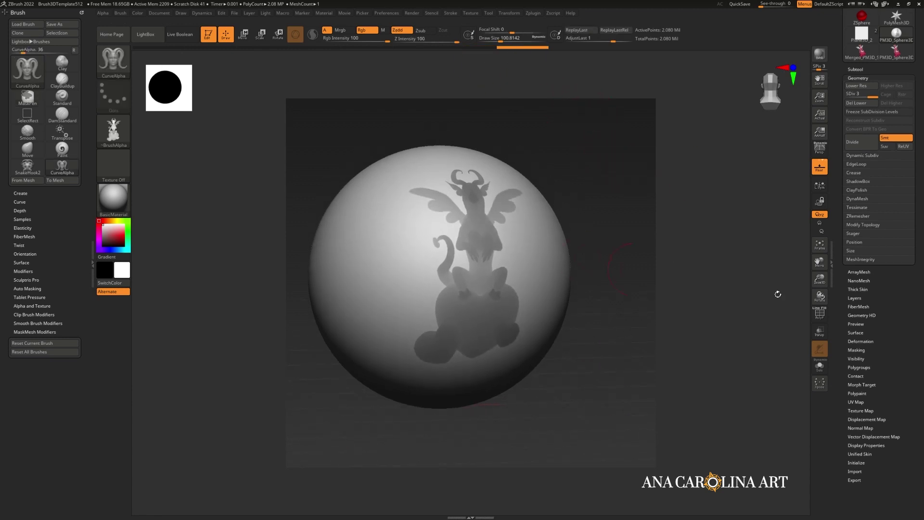
left_click(864, 351)
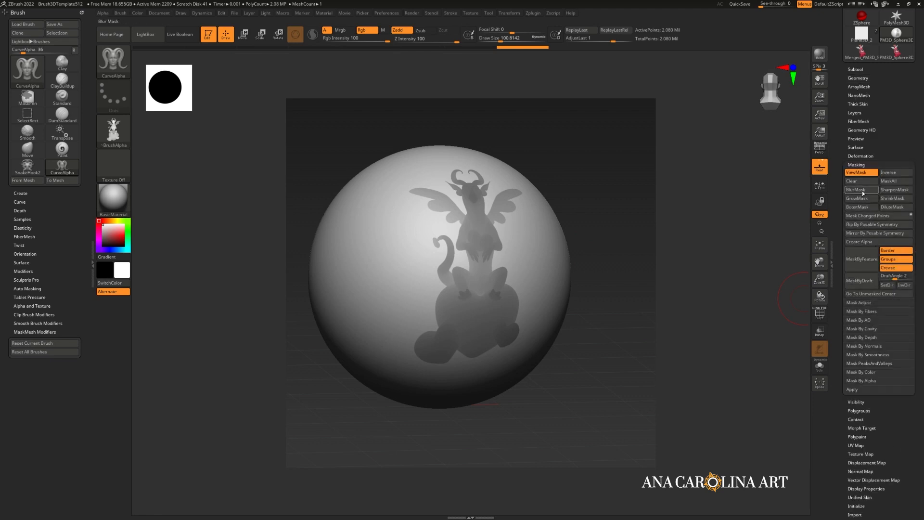
left_click(867, 207)
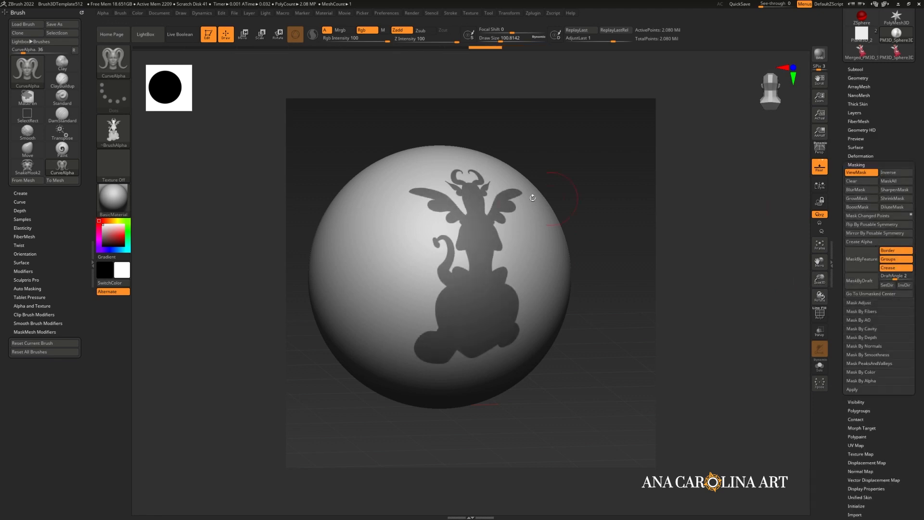
left_click_drag(594, 368, 599, 370)
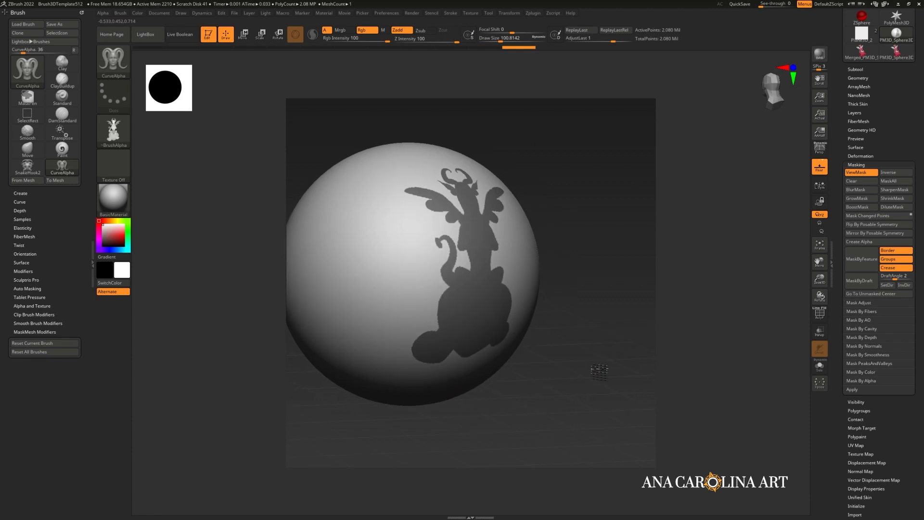
left_click_drag(574, 221, 600, 229)
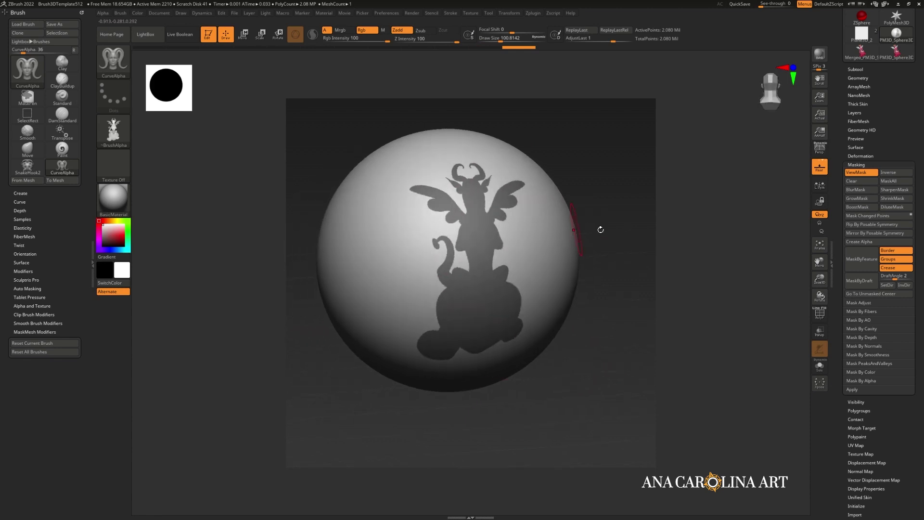
- Extract the masked dragon as subtool Extract1, hide the sphere and inspect the piece
left_click(861, 87)
left_click(856, 69)
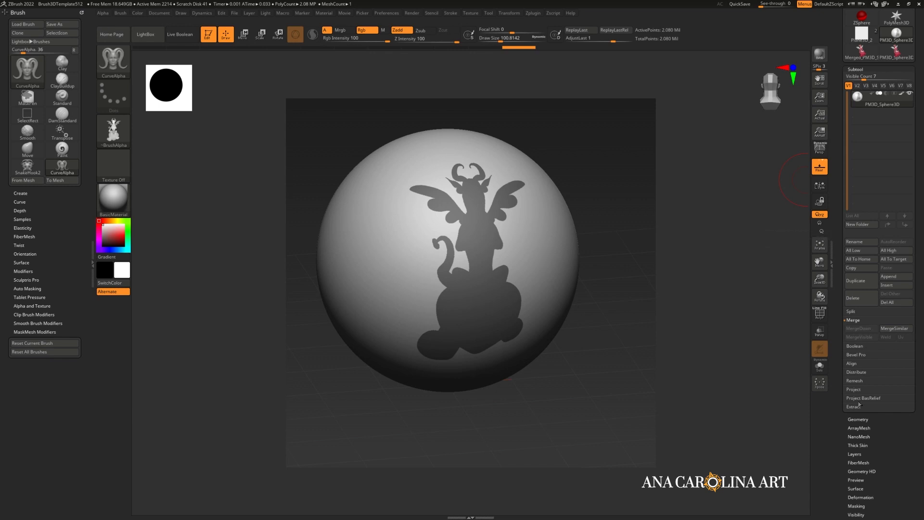
left_click(858, 406)
left_click(862, 402)
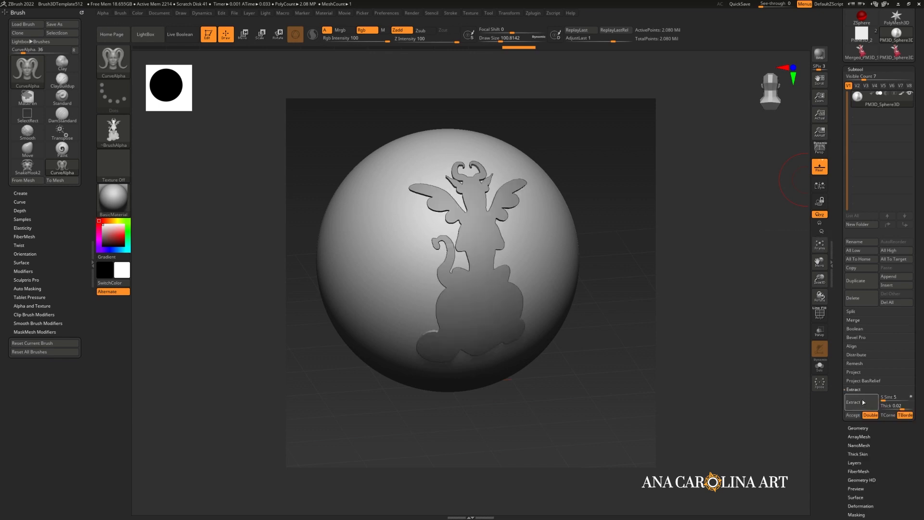
left_click(854, 415)
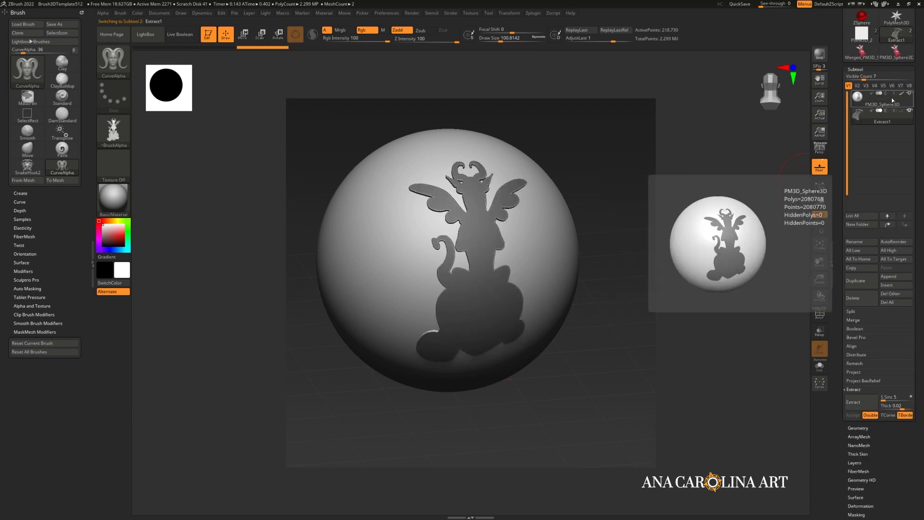
left_click(909, 96)
mouse_move(667, 192)
left_mouse_down()
mouse_move(622, 237)
mouse_move(638, 233)
mouse_move(602, 239)
mouse_move(681, 237)
mouse_move(580, 255)
mouse_move(588, 299)
mouse_move(769, 284)
mouse_move(657, 305)
mouse_move(512, 305)
left_mouse_up()
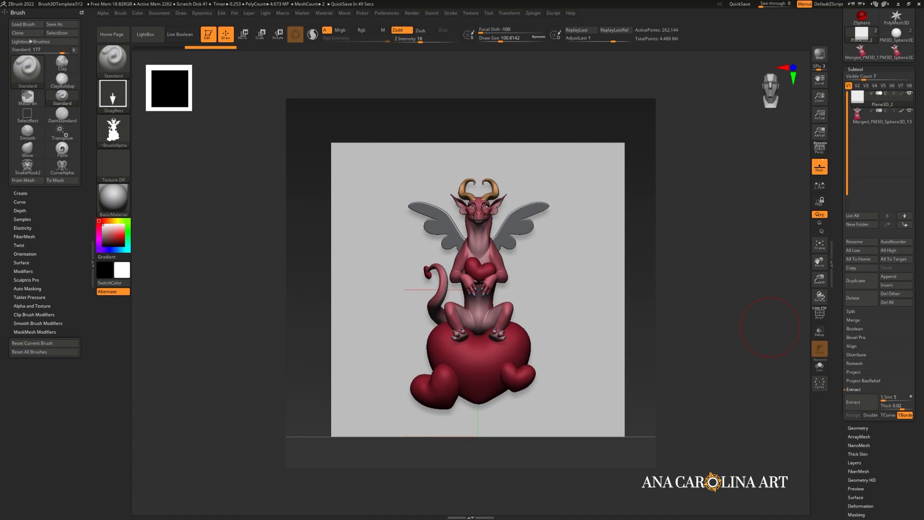
- Frame the backdrop plane, grab the document as a new alpha and as a shaded colour texture
left_click_drag(653, 325, 642, 320)
mouse_move(642, 319)
left_mouse_down()
mouse_move(667, 221)
mouse_move(636, 235)
left_mouse_up()
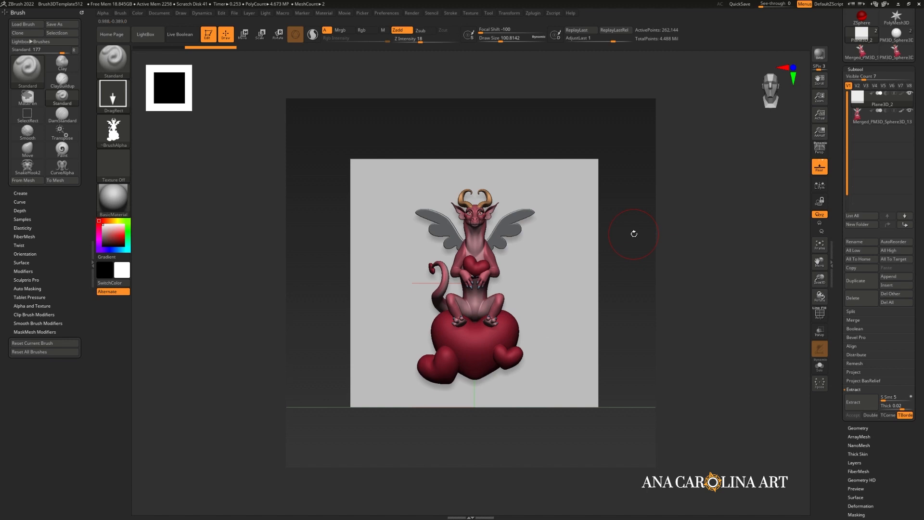
key("f")
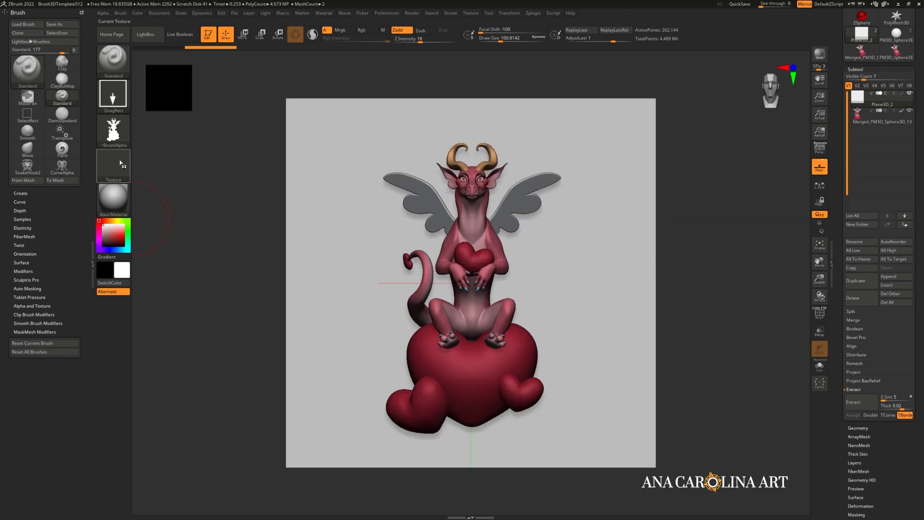
left_click(118, 133)
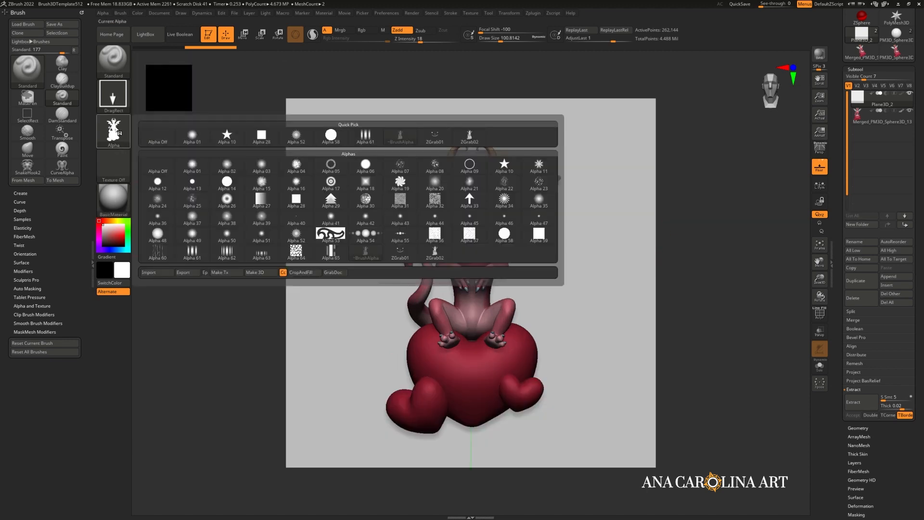
left_click(342, 272)
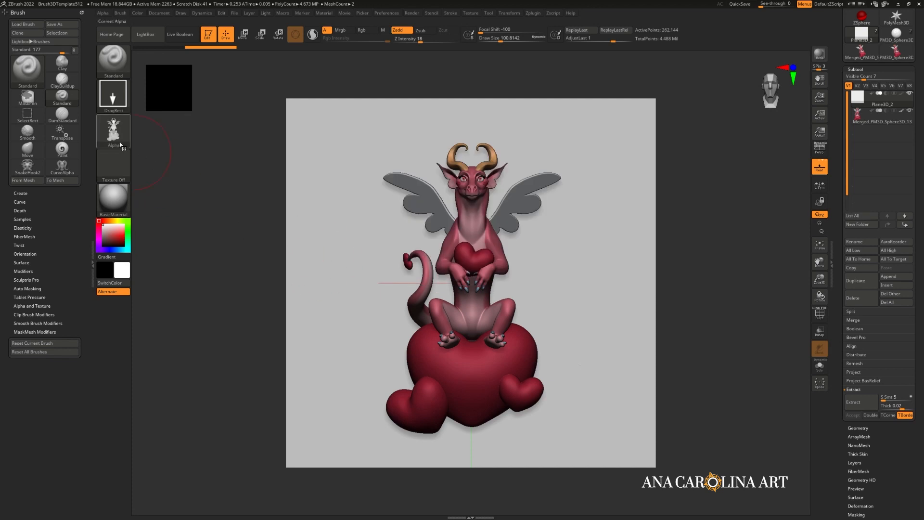
mouse_move(113, 165)
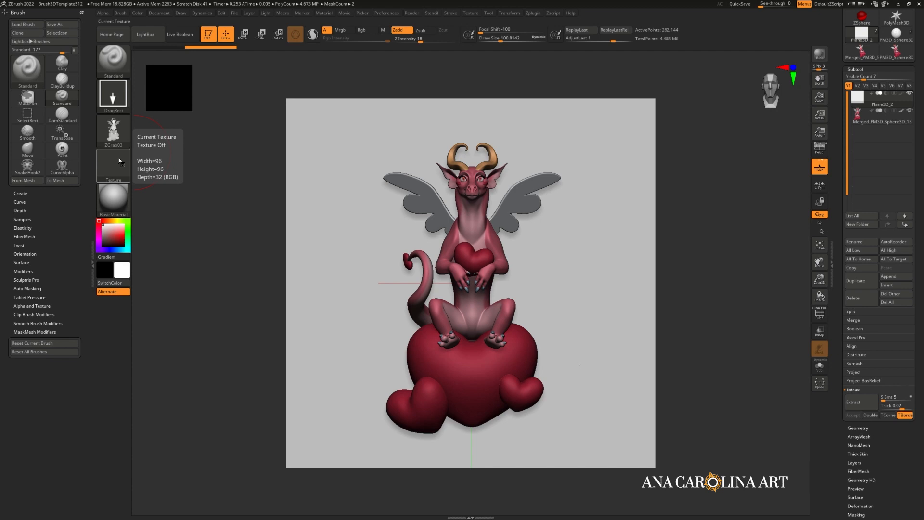
left_click(120, 162)
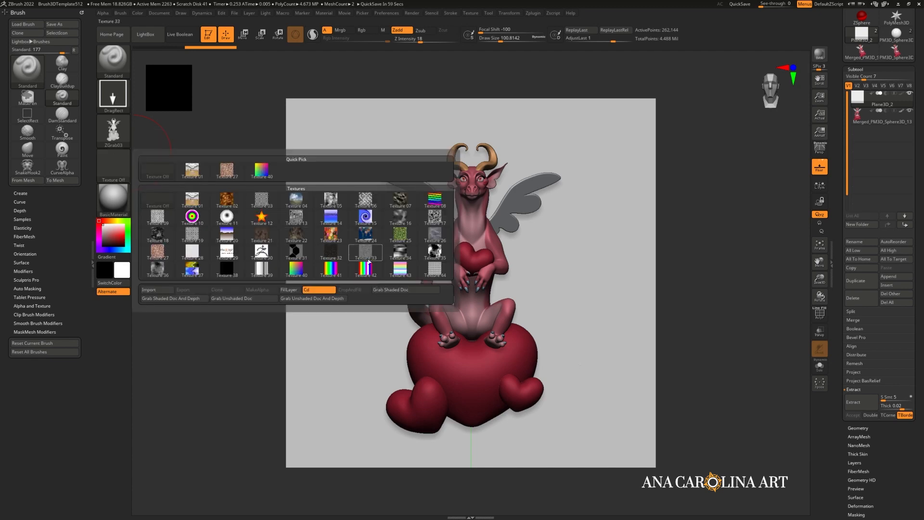
left_click(389, 289)
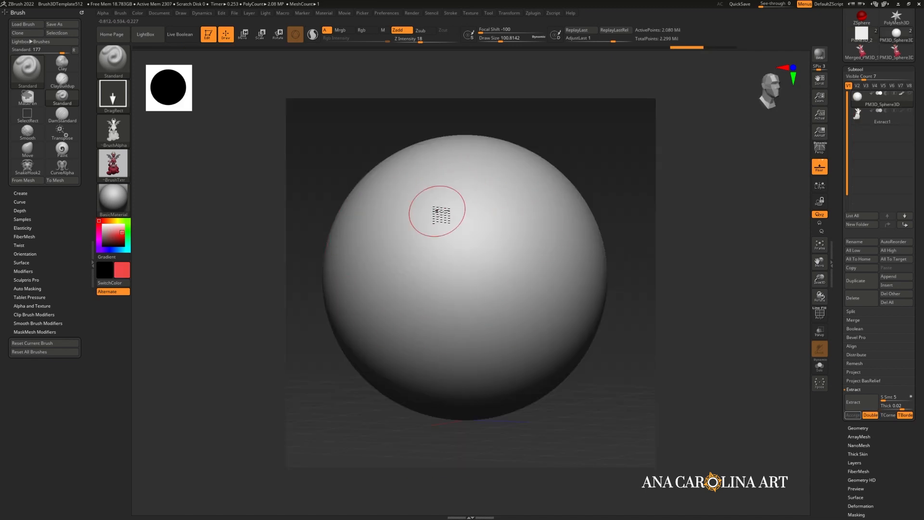
- Enable colour painting for the brush and stamp the coloured dragon onto the sphere
key("space")
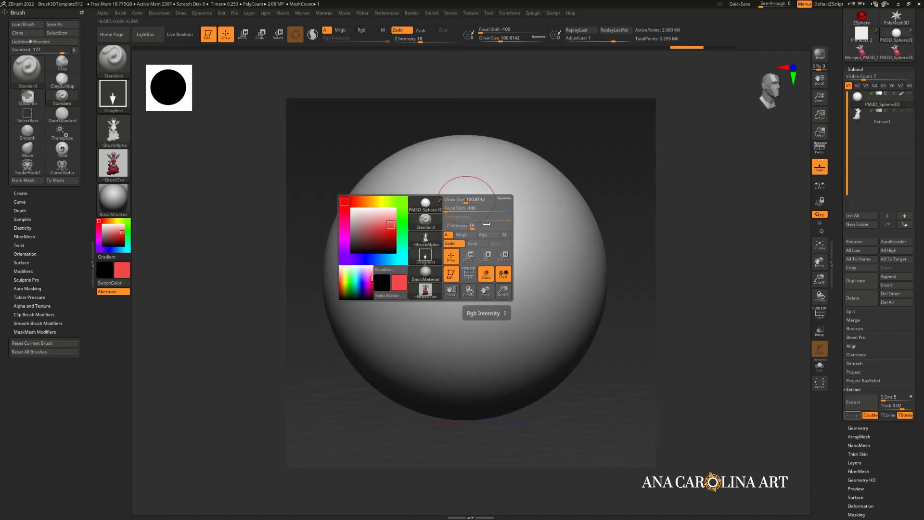
left_click(484, 237)
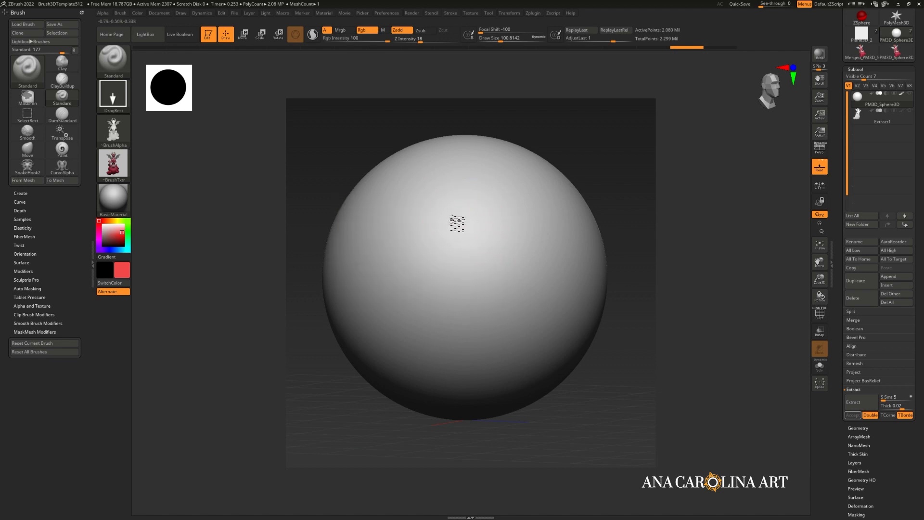
mouse_move(450, 222)
left_mouse_down()
mouse_move(418, 104)
mouse_move(465, 82)
left_mouse_up()
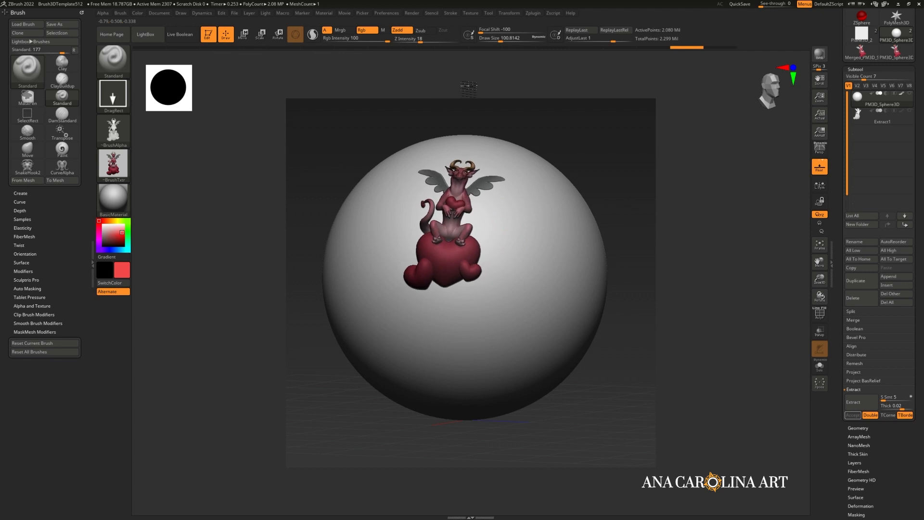
mouse_move(581, 120)
left_mouse_down()
mouse_move(588, 155)
mouse_move(642, 191)
left_mouse_up()
- Stamp more coloured dragons around the sphere, then switch to the dragon-on-plane tool
left_click_drag(556, 239, 550, 99)
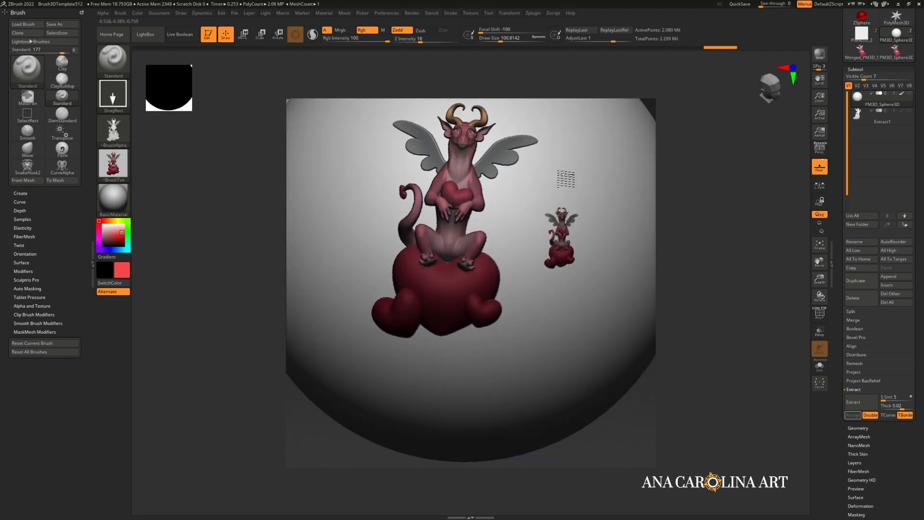
left_click_drag(314, 246, 361, 112)
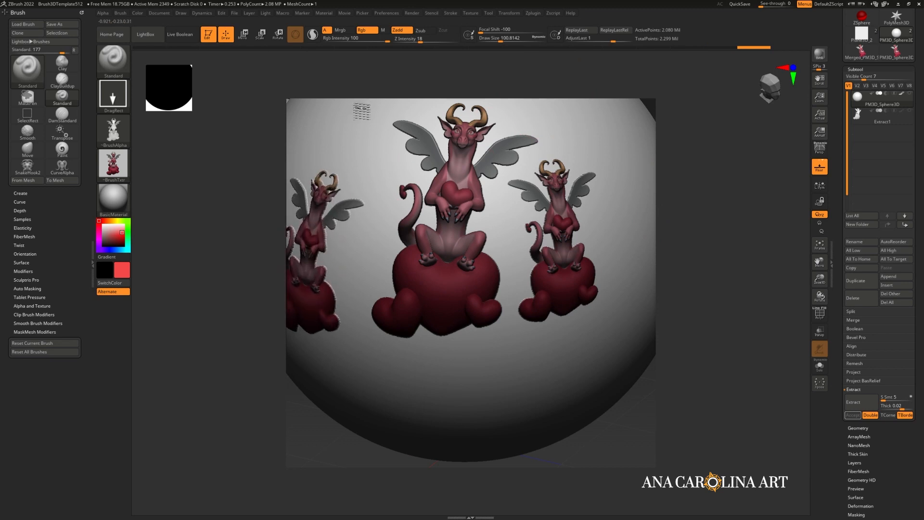
mouse_move(620, 431)
left_mouse_down("alt")
mouse_move(584, 354)
mouse_move(595, 366)
left_mouse_up("alt")
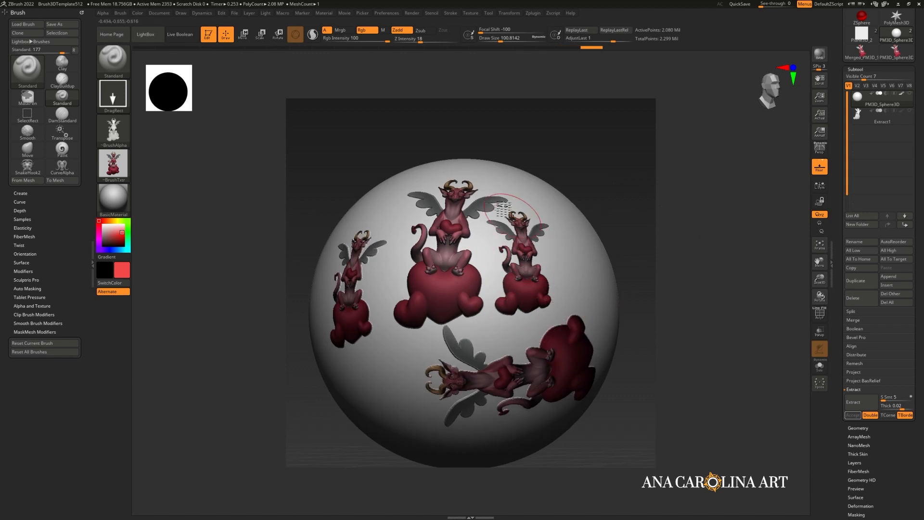
left_click_drag(532, 145, 426, 241)
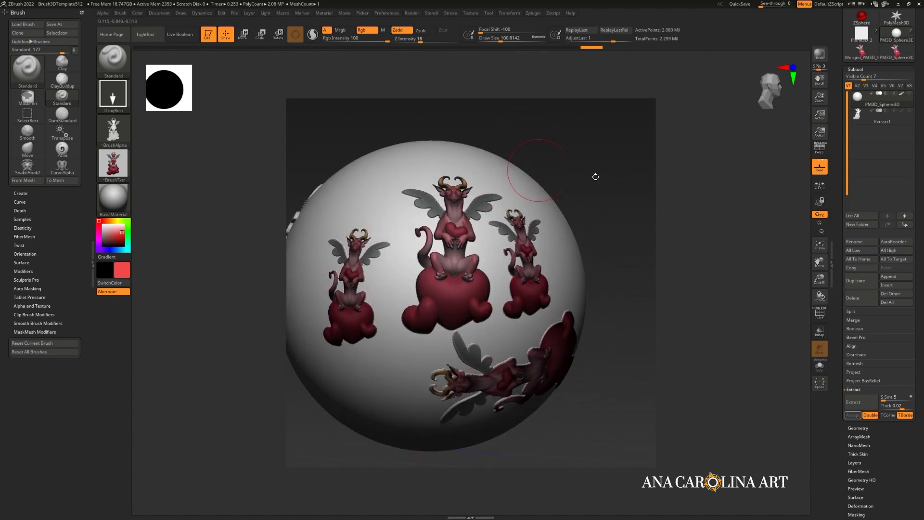
left_click(861, 52)
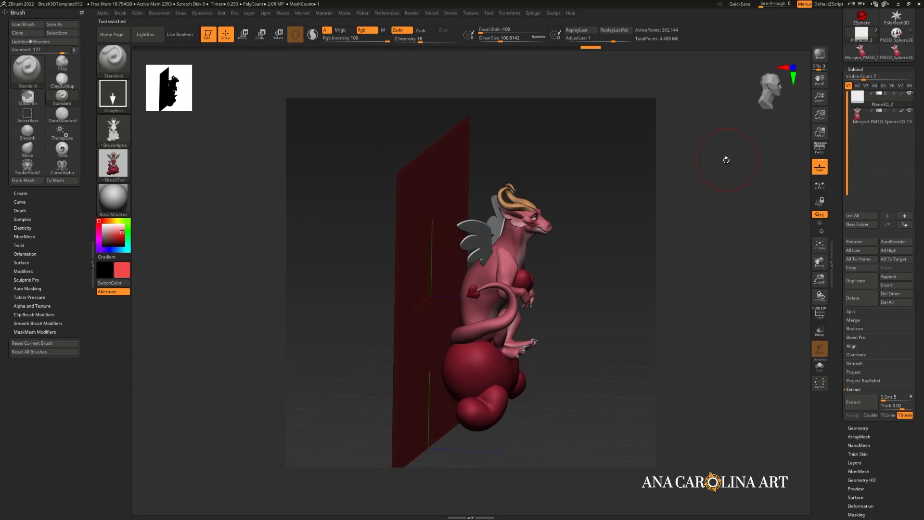
- Face the dragon from the front, set the secondary colour to white and apply the Flat Color material
left_click_drag(724, 157, 657, 163)
left_click(102, 222)
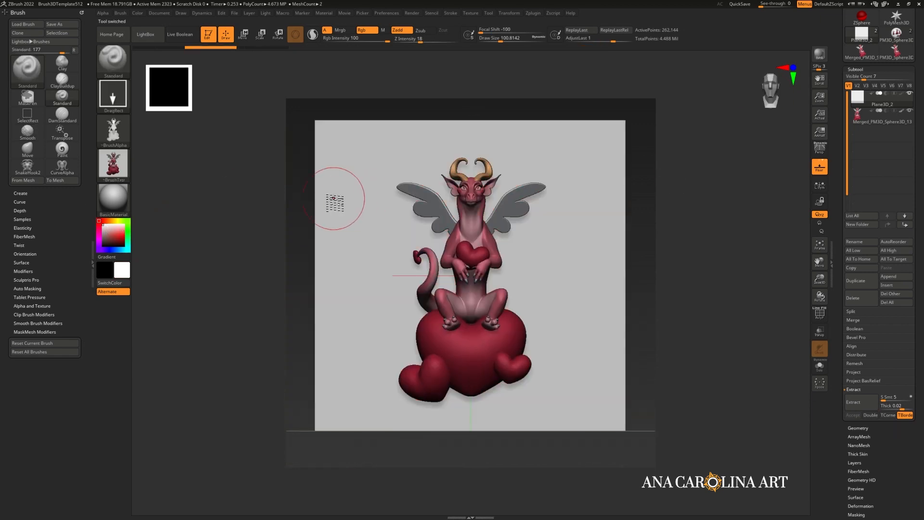
left_click(114, 198)
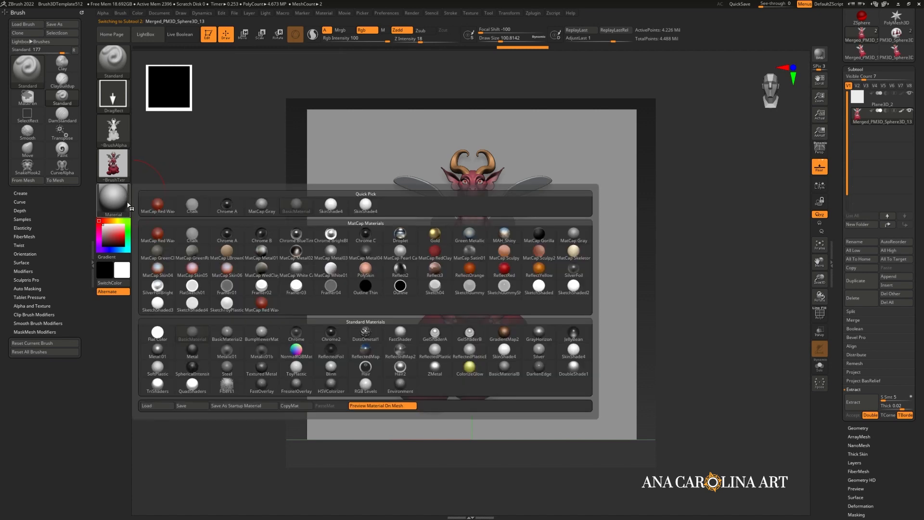
left_click(114, 164)
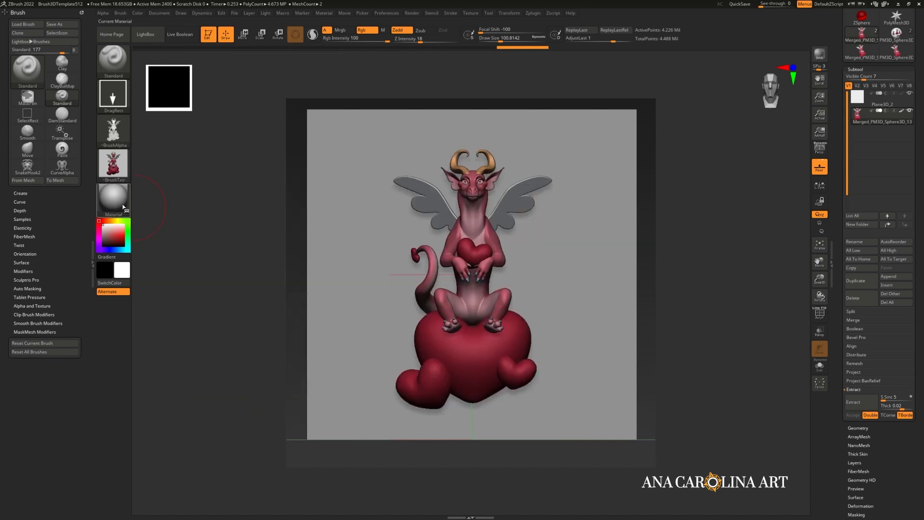
left_click(113, 197)
left_click(114, 198)
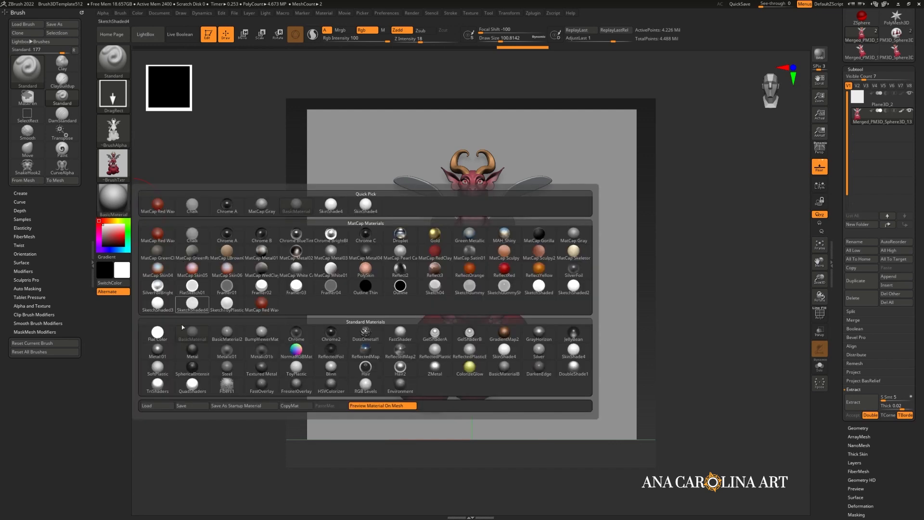
left_click(157, 333)
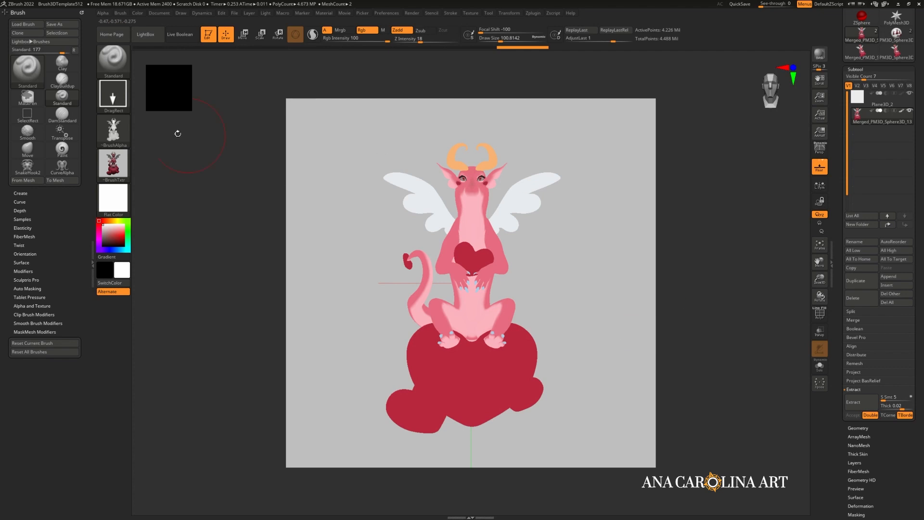
- Check the current texture and reposition the view onto the colour-stamped sphere
left_click(126, 168)
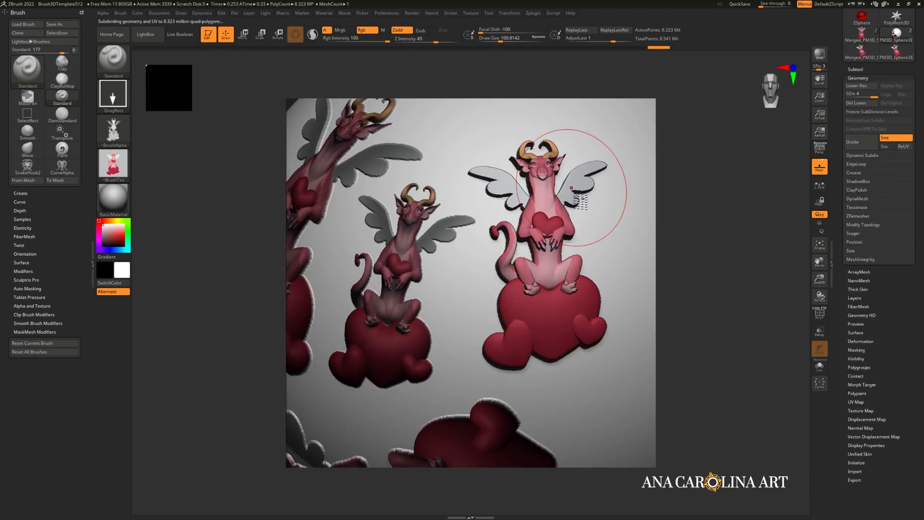
left_click_drag(593, 199, 702, 243)
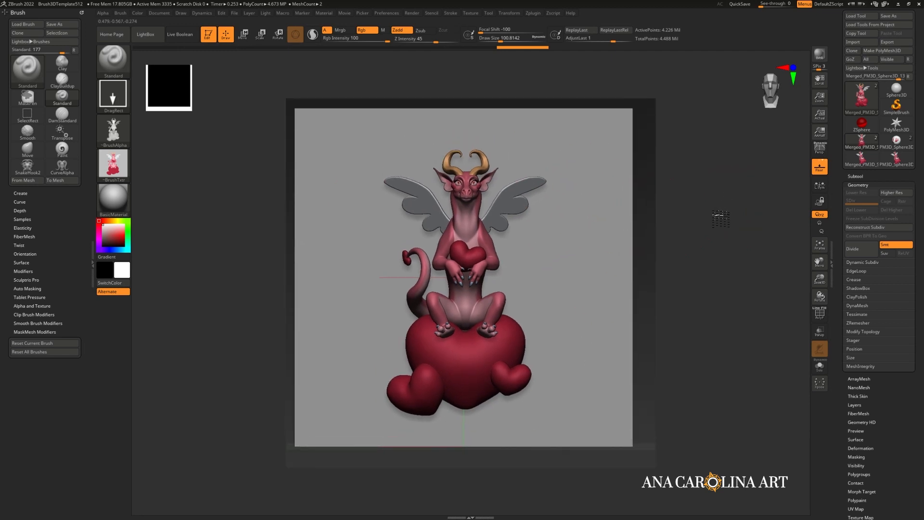
- Review the current alpha and texture, then rotate the sphere to show the two dragon decals
left_click(110, 145)
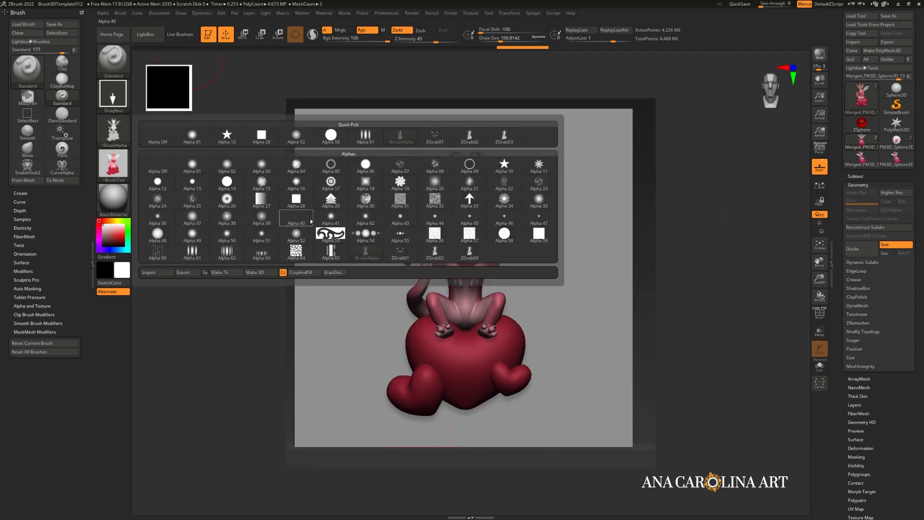
left_click(125, 170)
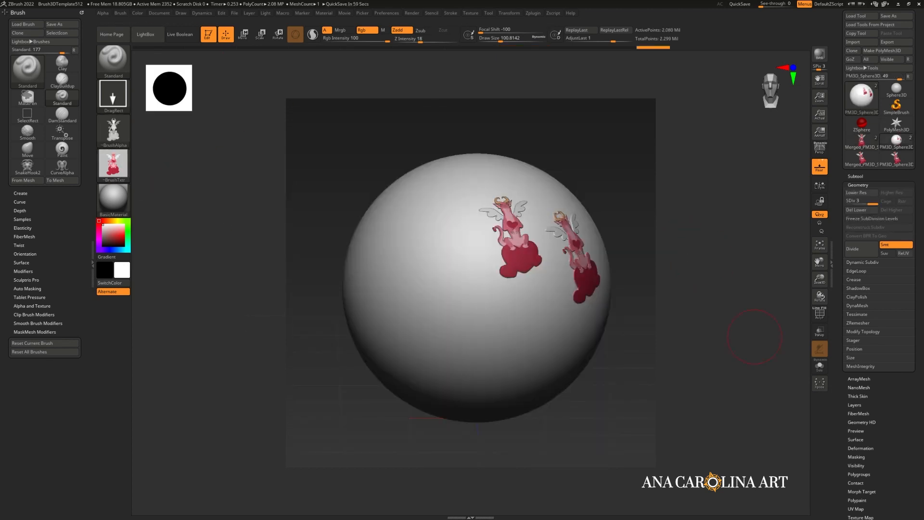
left_click_drag(586, 416, 592, 412)
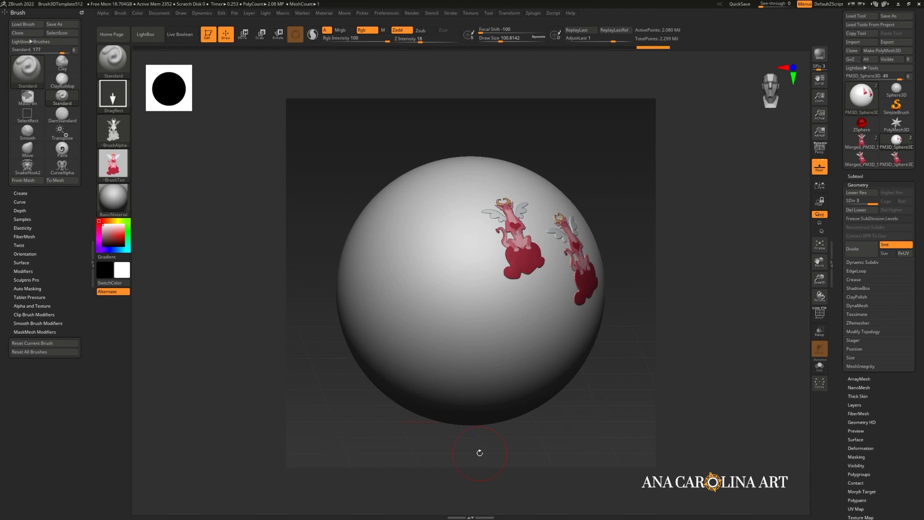
- Start an Alpha export, review the file types keeping Photoshop format, then cancel and reopen the alphas
left_click(113, 130)
left_click(185, 272)
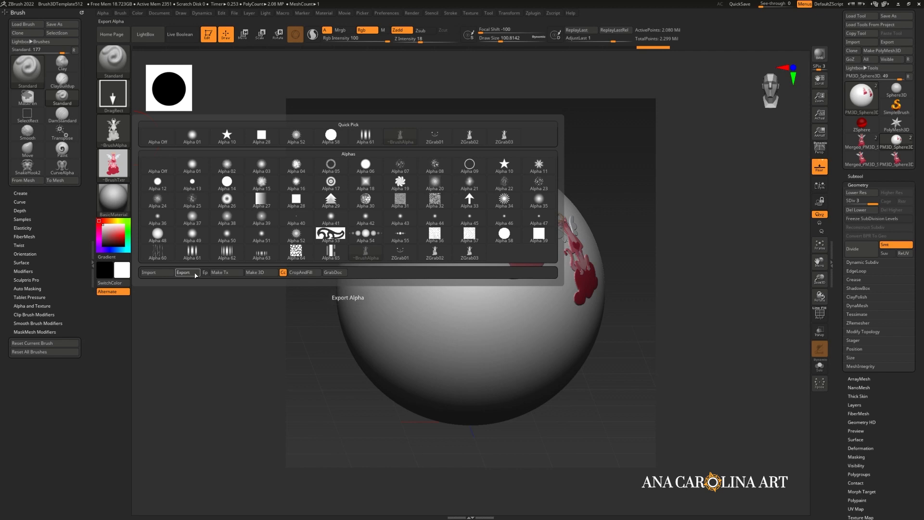
left_click(473, 411)
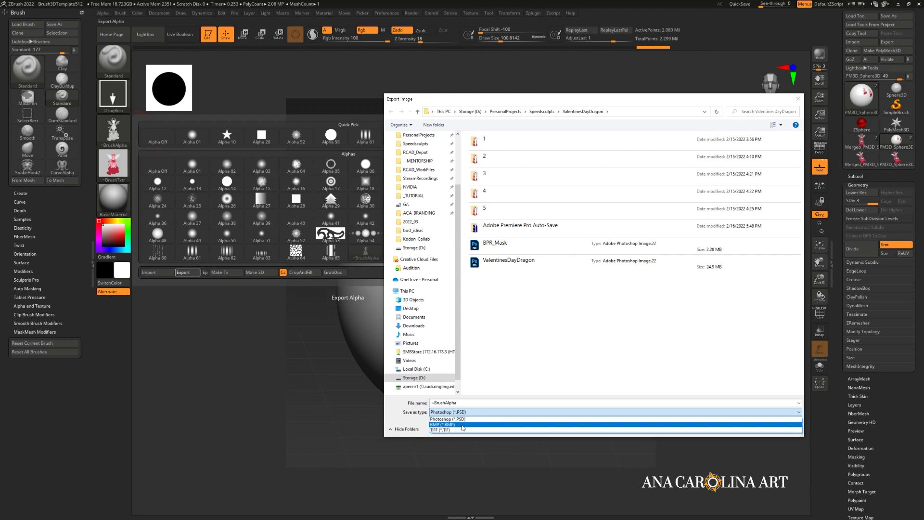
left_click(409, 434)
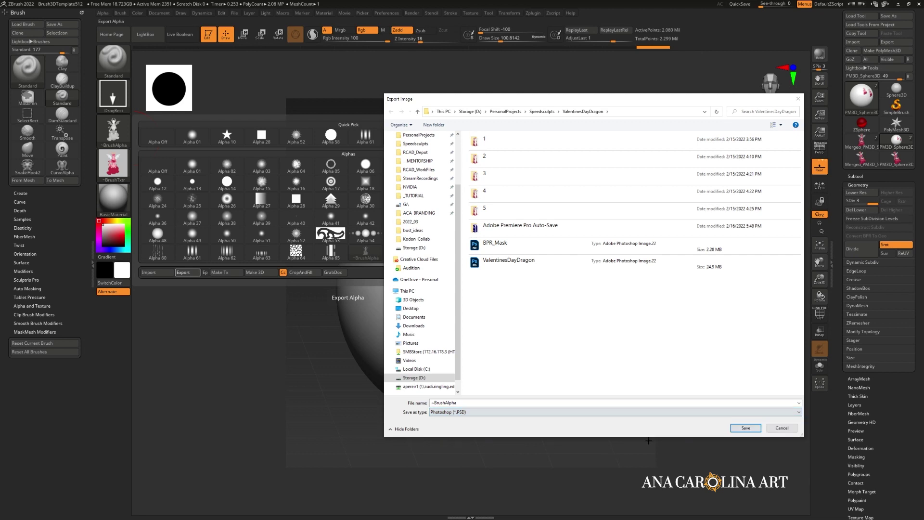
left_click(782, 429)
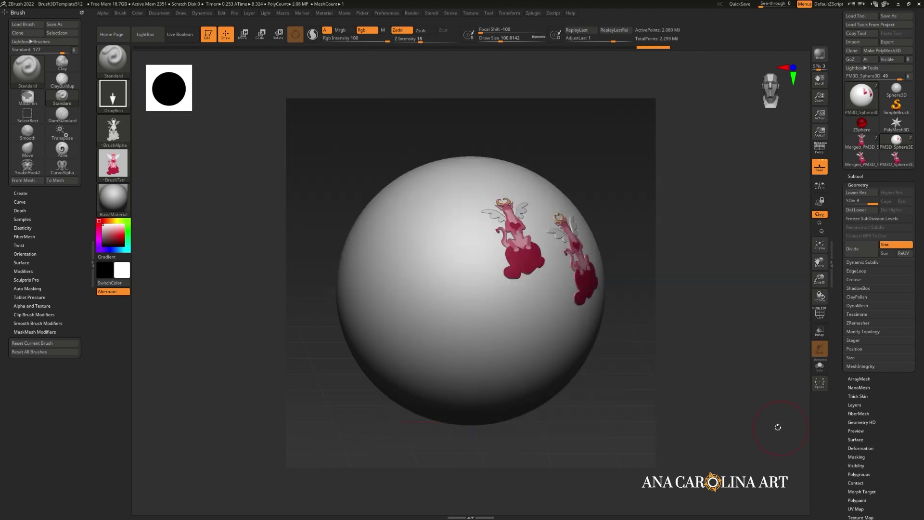
left_click(121, 139)
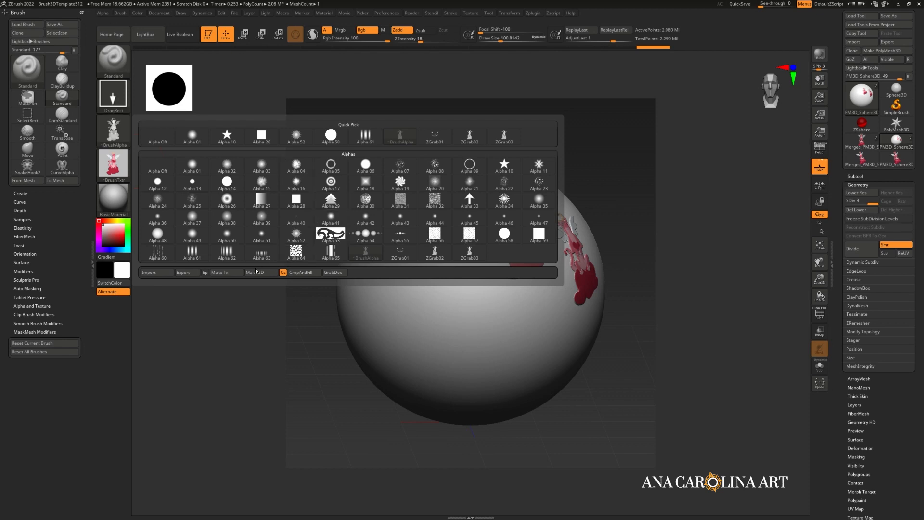
- Convert the dragon alpha to a texture with Make Tx, start a JPEG texture export and cancel it
left_click(231, 276)
left_click(114, 164)
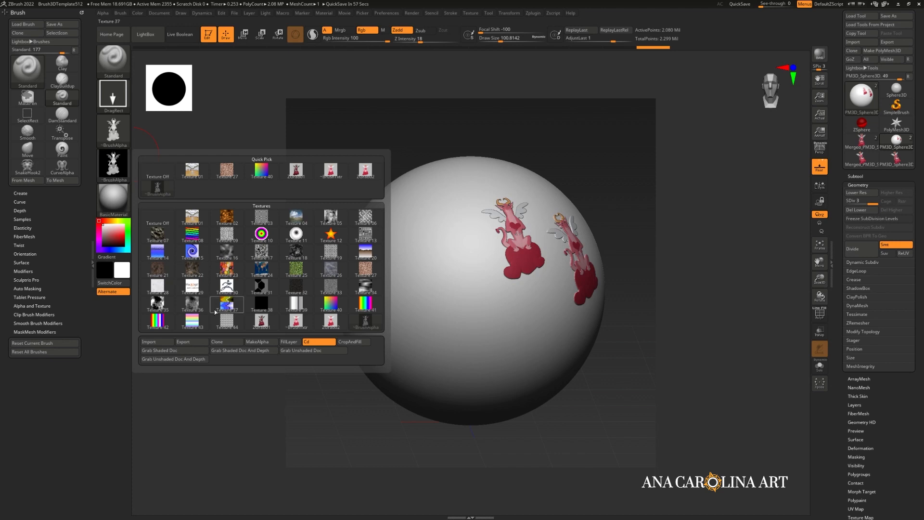
left_click(206, 343)
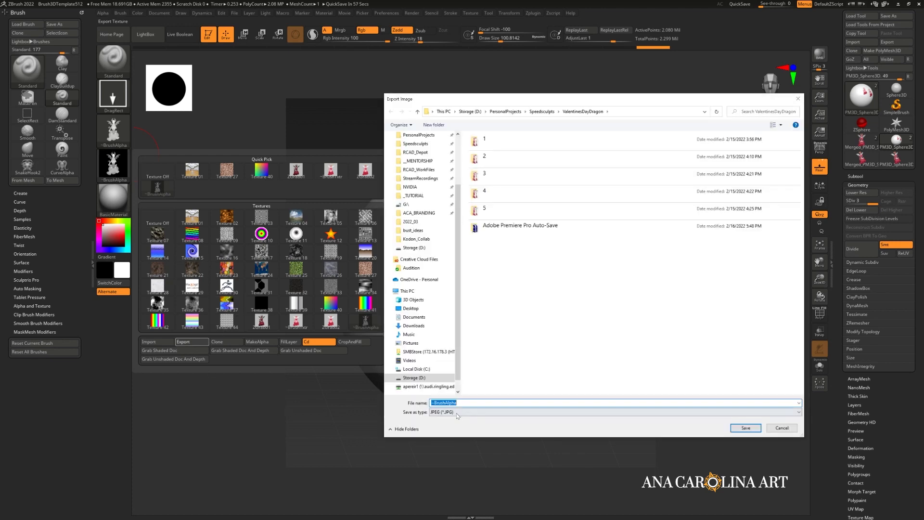
left_click(457, 413)
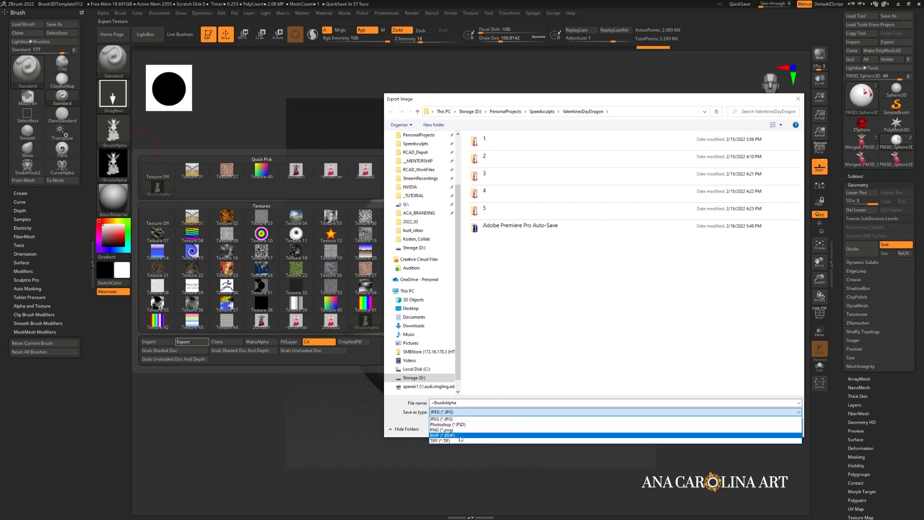
left_click(751, 419)
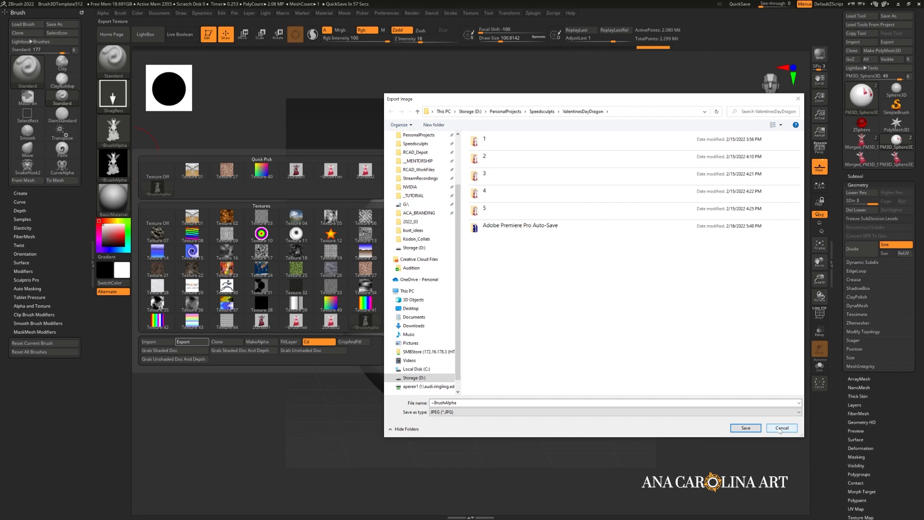
left_click(782, 428)
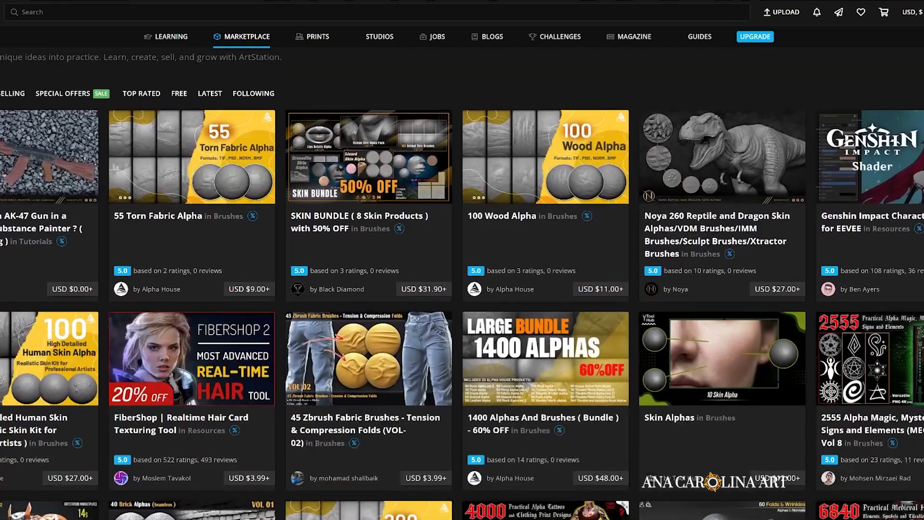
scroll(462, 290, "down", 1)
scroll(462, 288, "down", 1)
scroll(462, 289, "down", 1)
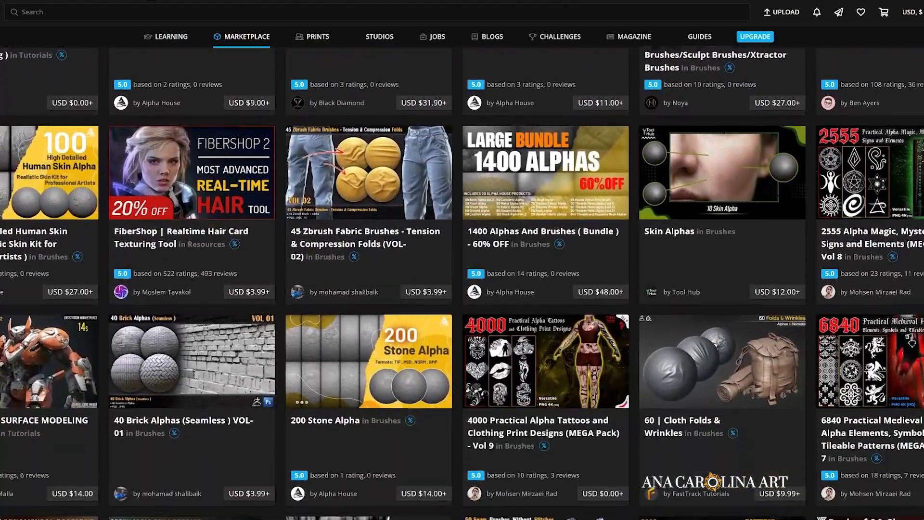
scroll(462, 289, "down", 2)
scroll(463, 289, "down", 1)
scroll(462, 289, "down", 1)
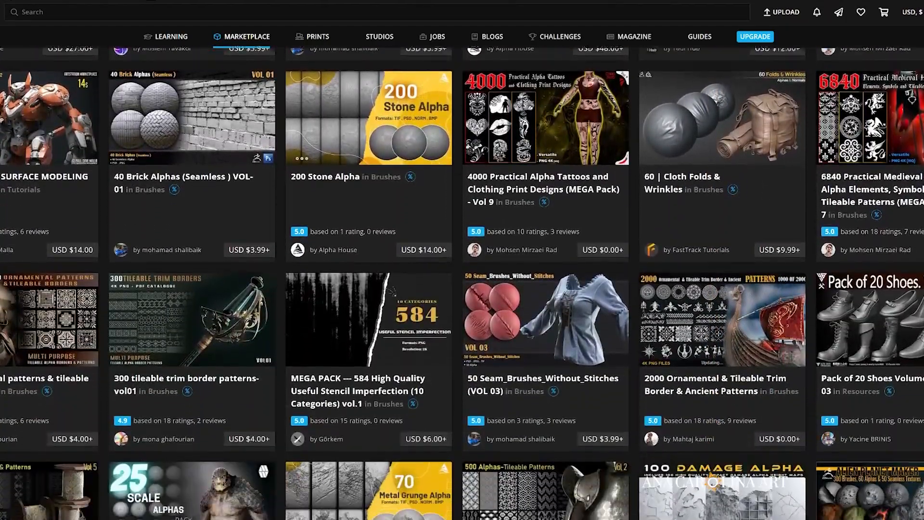
scroll(462, 288, "down", 1)
scroll(462, 289, "down", 1)
scroll(462, 289, "down", 1)
scroll(462, 289, "down", 1)
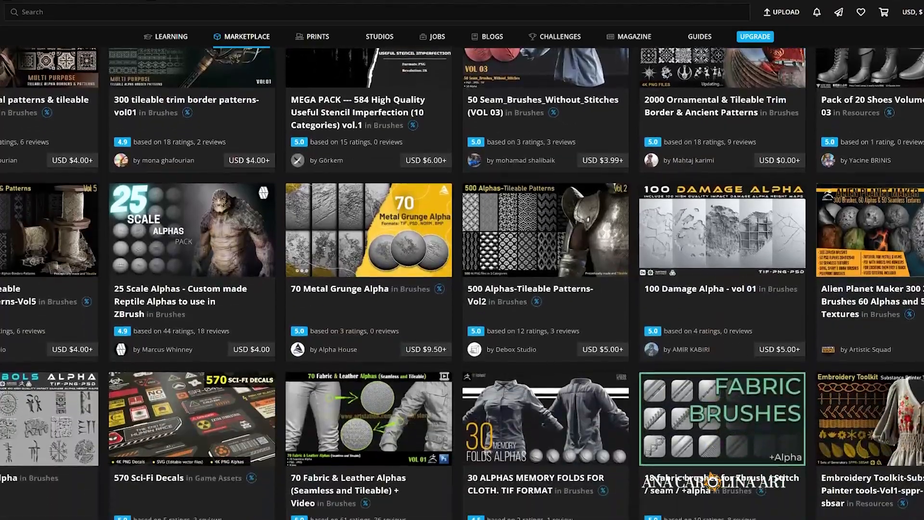
scroll(461, 289, "down", 1)
scroll(461, 289, "down", 1)
scroll(462, 288, "down", 1)
scroll(462, 289, "down", 1)
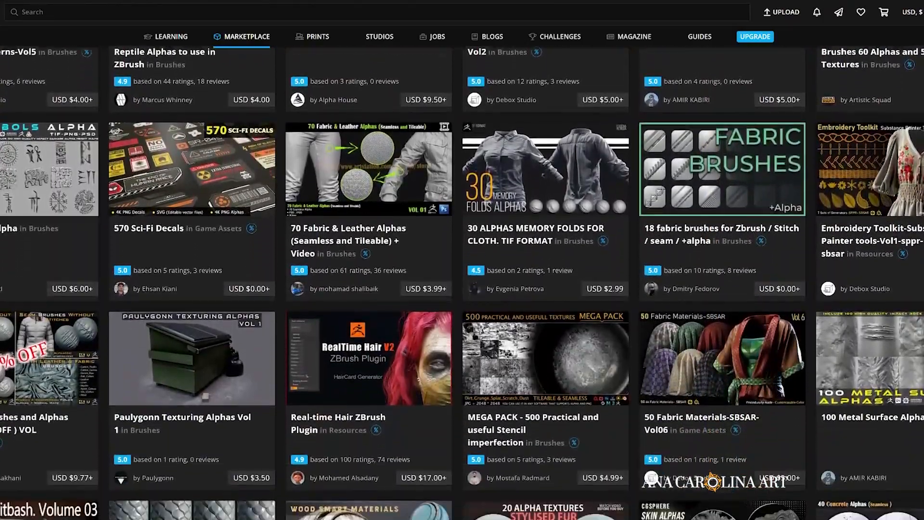
scroll(462, 289, "down", 1)
scroll(462, 289, "down", 1)
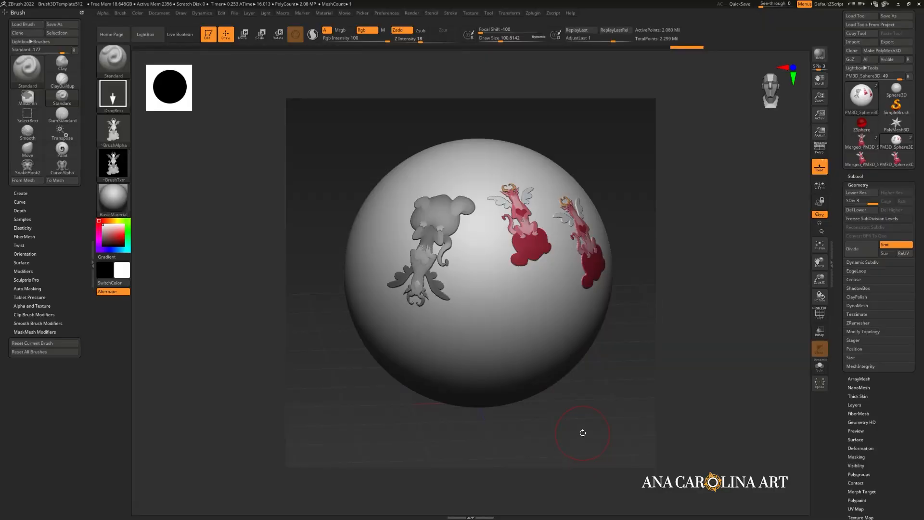